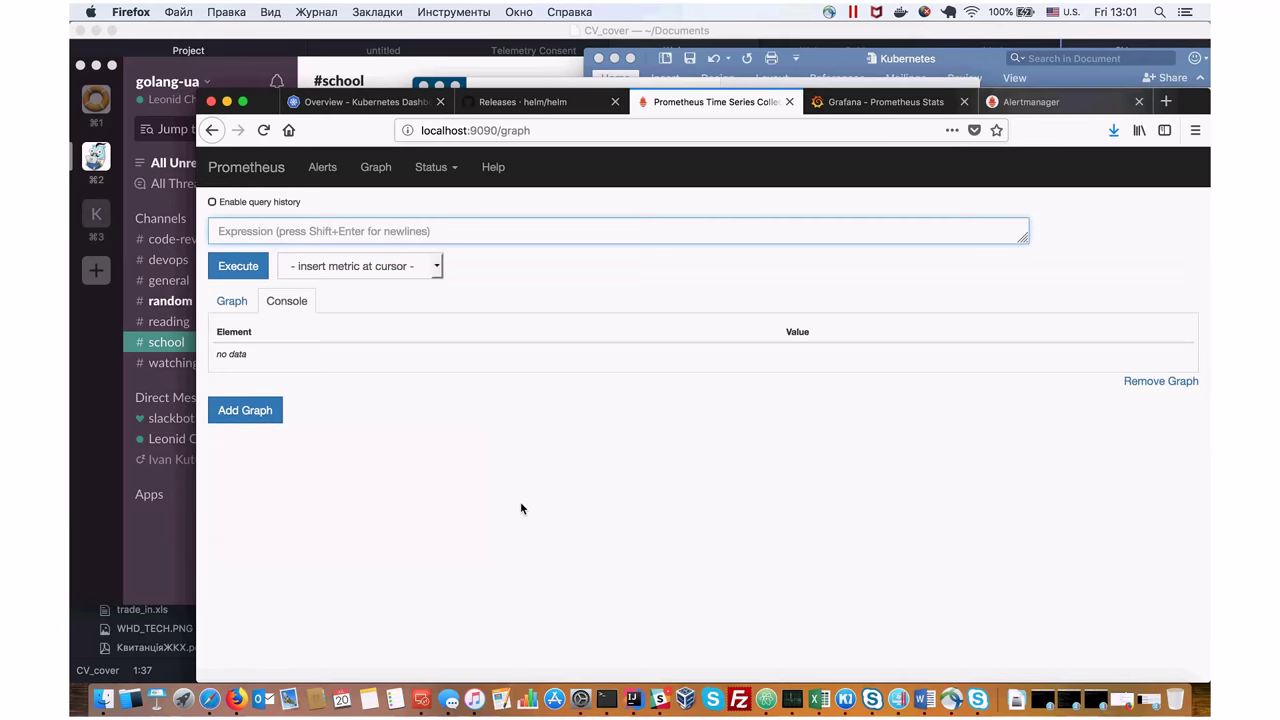
Pick the apiserver_request_count metric from the metric list and execute it as a query.
{"action": "left_click", "coordinate": [434, 267]}
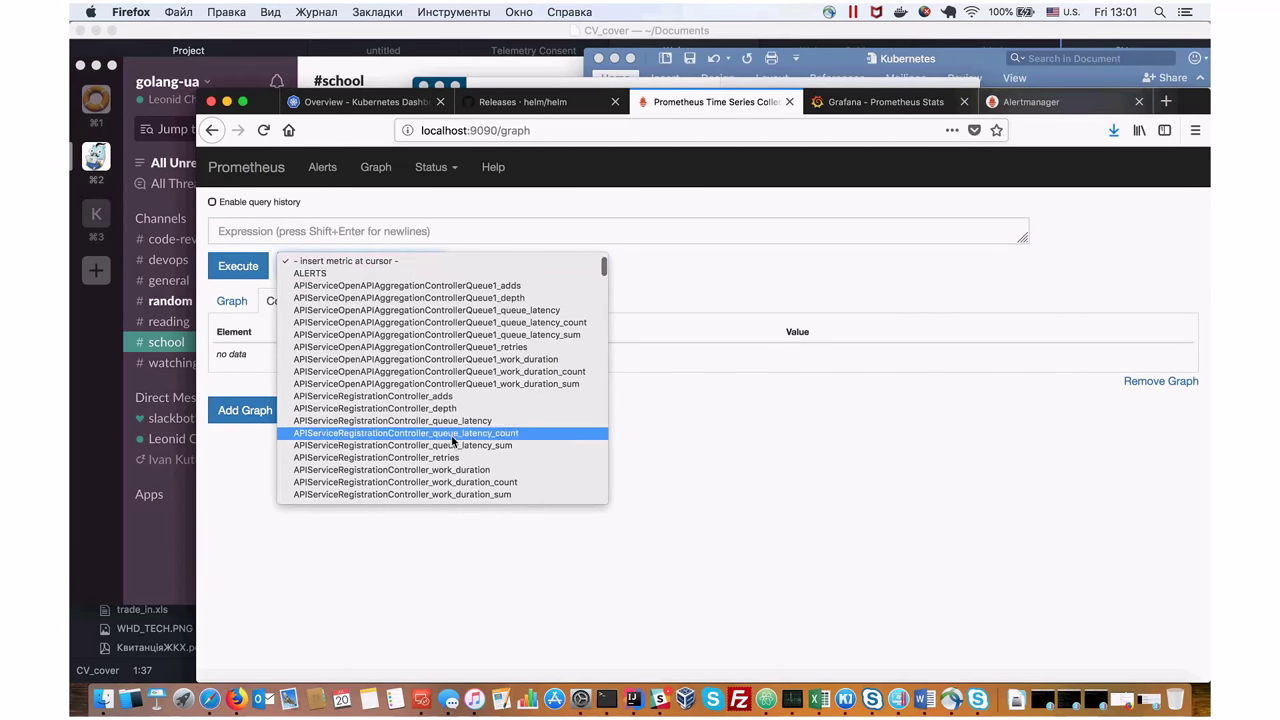
{"action": "scroll", "coordinate": [452, 440], "scroll_direction": "down", "scroll_amount": 5}
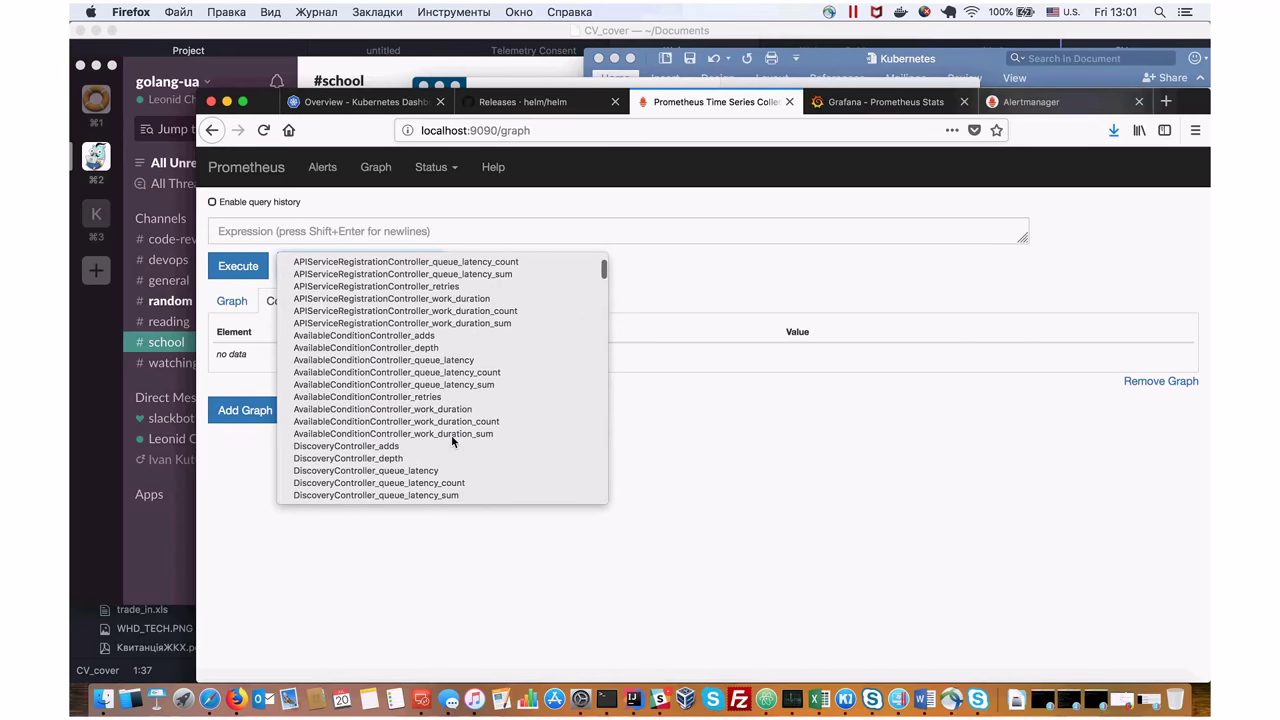
{"action": "scroll", "coordinate": [451, 435], "scroll_direction": "down", "scroll_amount": 5}
{"action": "scroll", "coordinate": [452, 437], "scroll_direction": "down", "scroll_amount": 6}
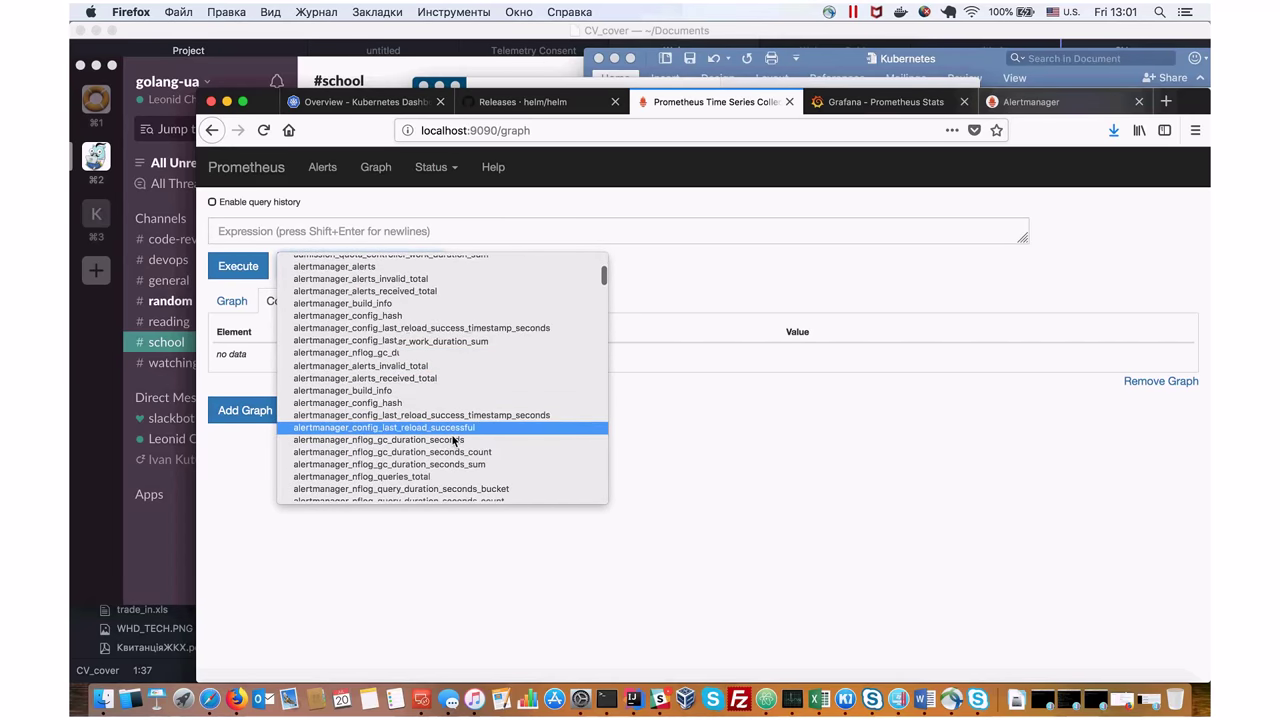
{"action": "scroll", "coordinate": [452, 440], "scroll_direction": "down", "scroll_amount": 10}
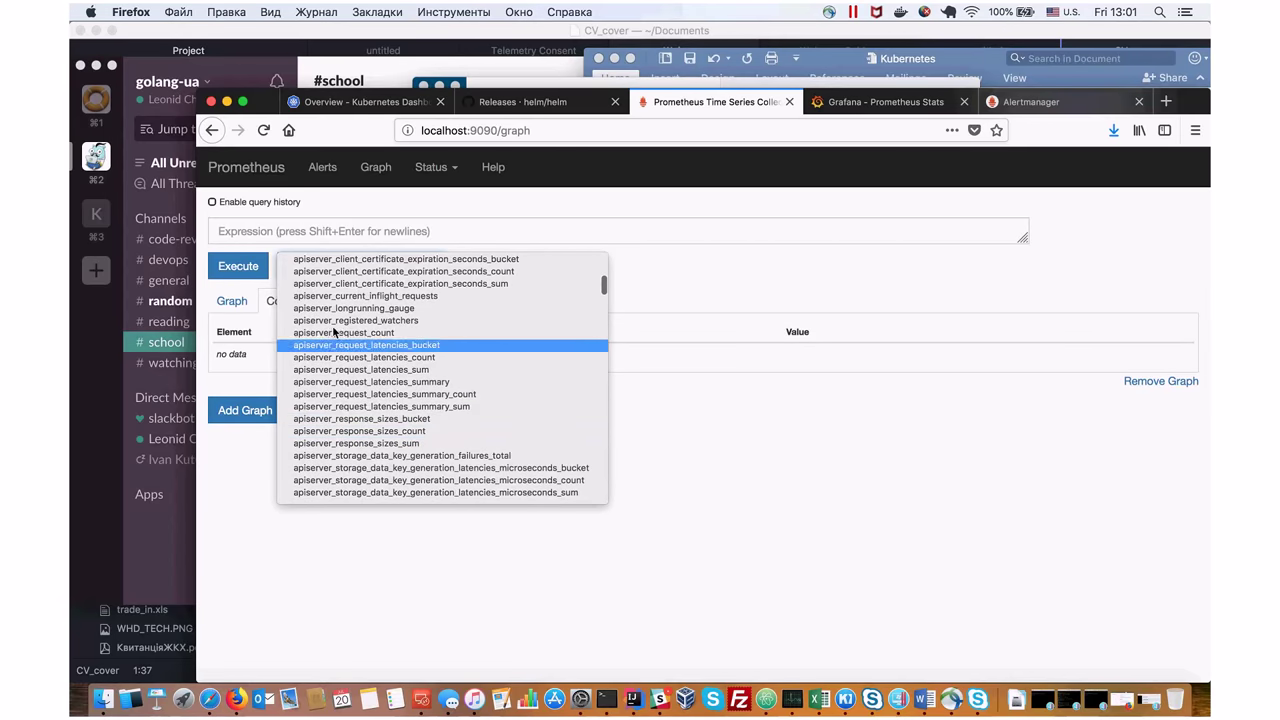
{"action": "left_click", "coordinate": [327, 333]}
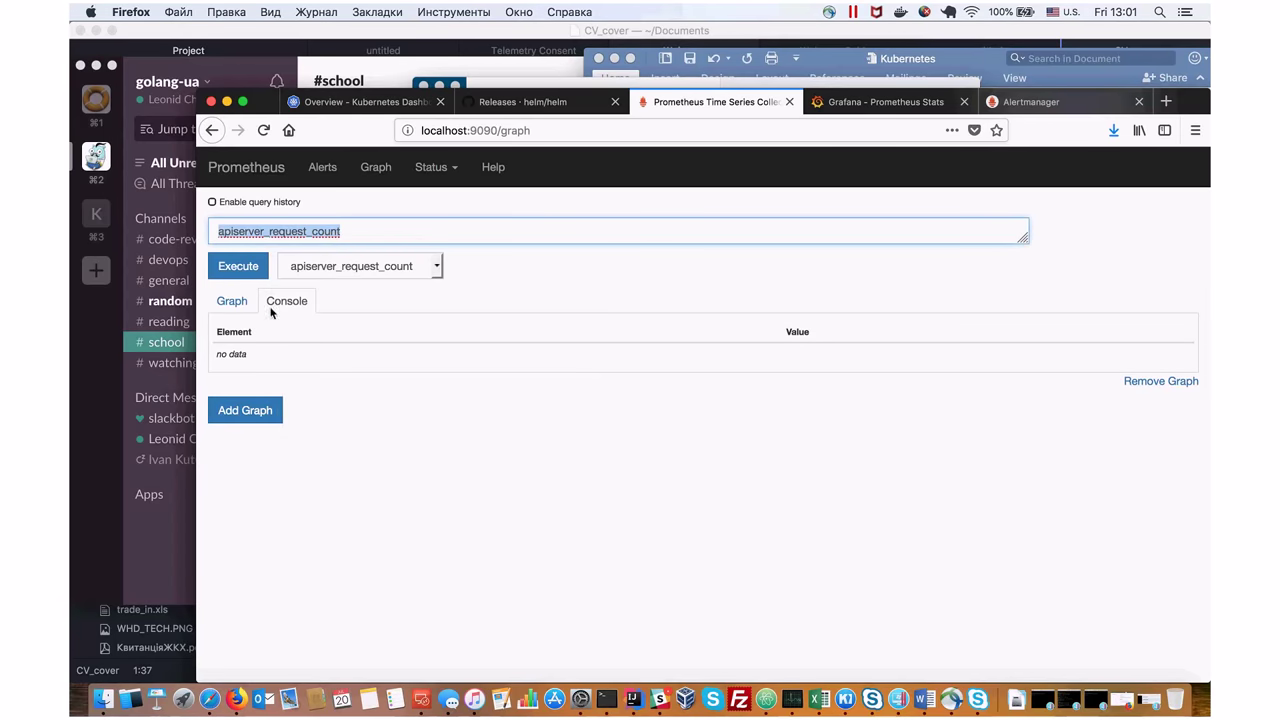
{"action": "left_click", "coordinate": [235, 267]}
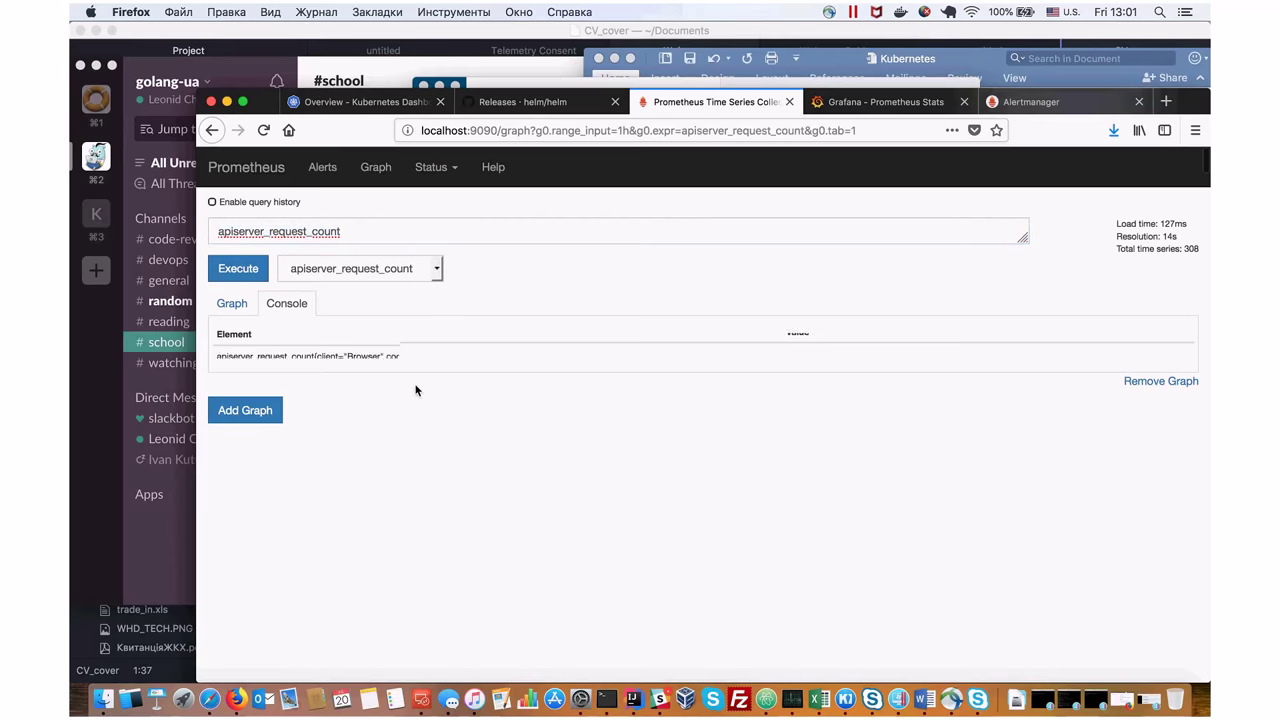
Look through the apiserver_request_count console results and show the query as a graph.
{"action": "scroll", "coordinate": [420, 403], "scroll_direction": "down", "scroll_amount": 2}
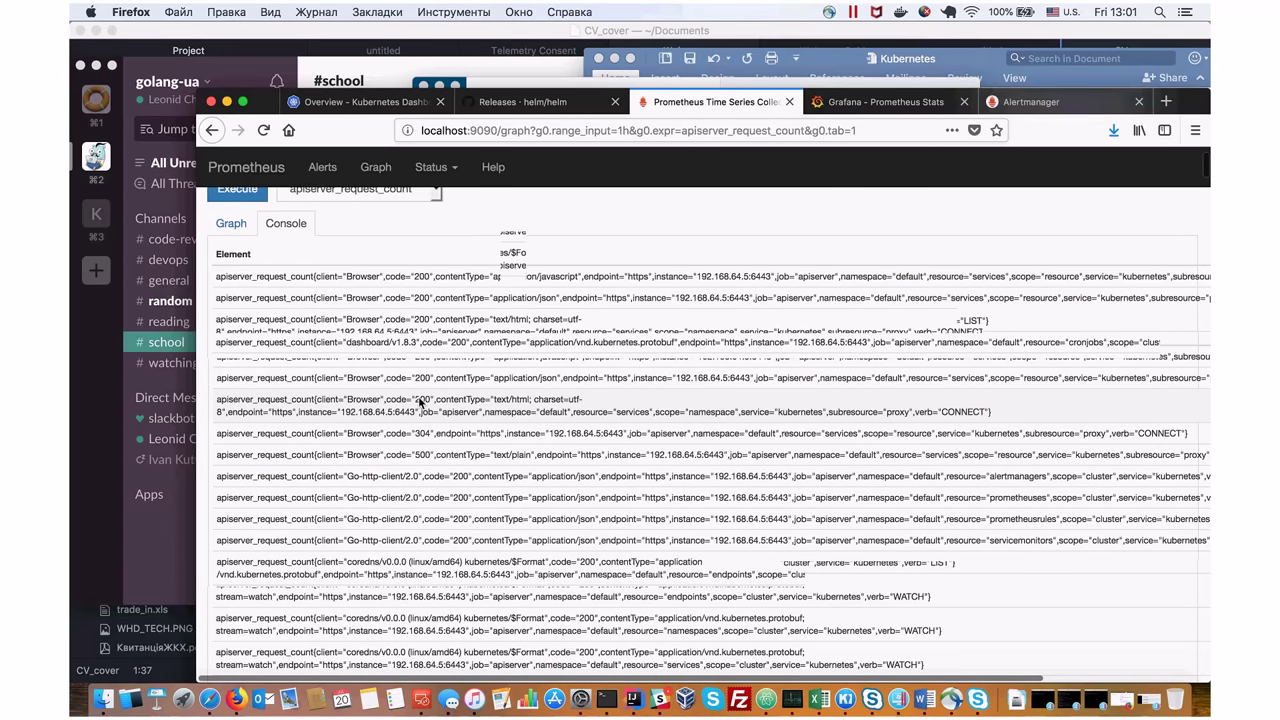
{"action": "scroll", "coordinate": [515, 455], "scroll_direction": "down", "scroll_amount": 3}
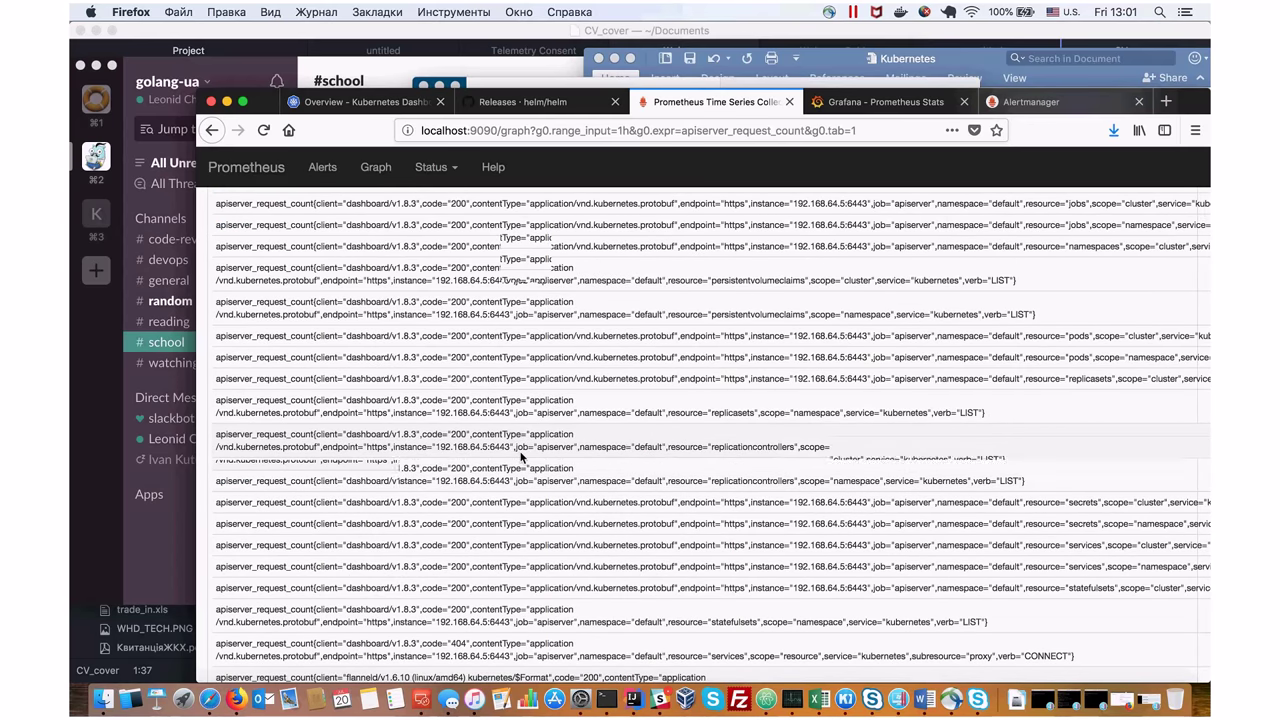
{"action": "scroll", "coordinate": [520, 457], "scroll_direction": "up", "scroll_amount": 2}
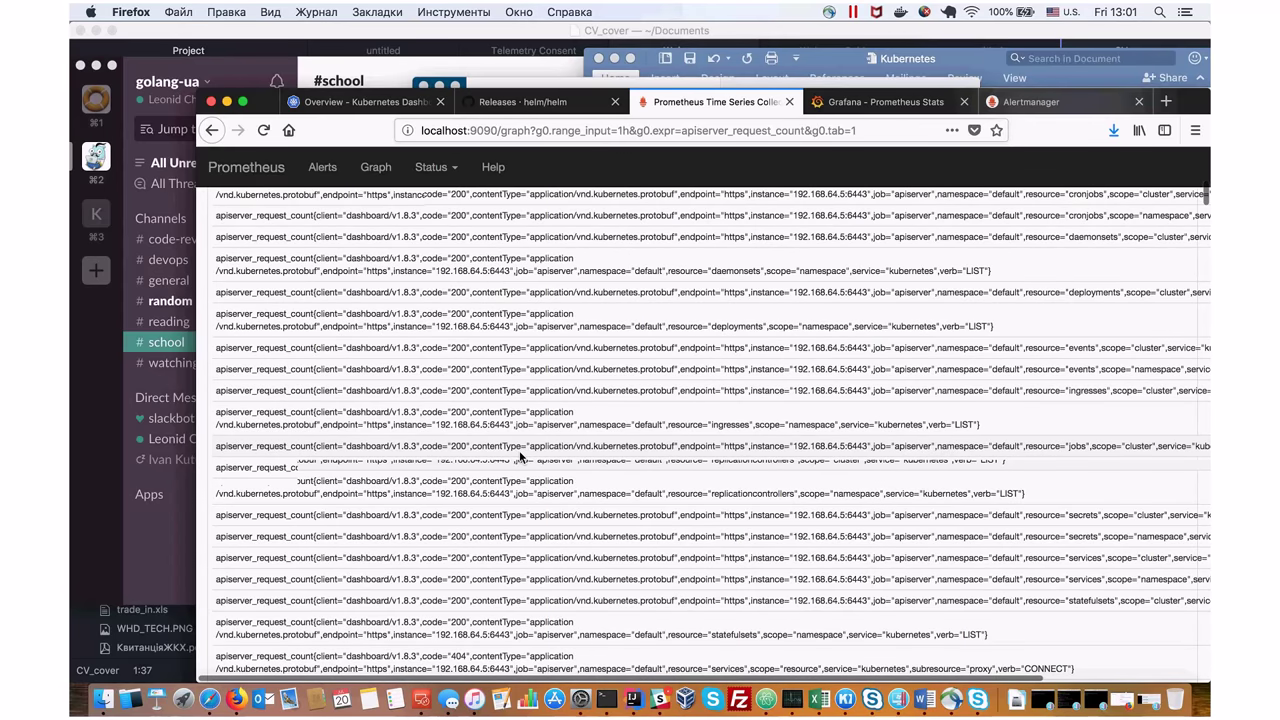
{"action": "scroll", "coordinate": [520, 457], "scroll_direction": "up", "scroll_amount": 3}
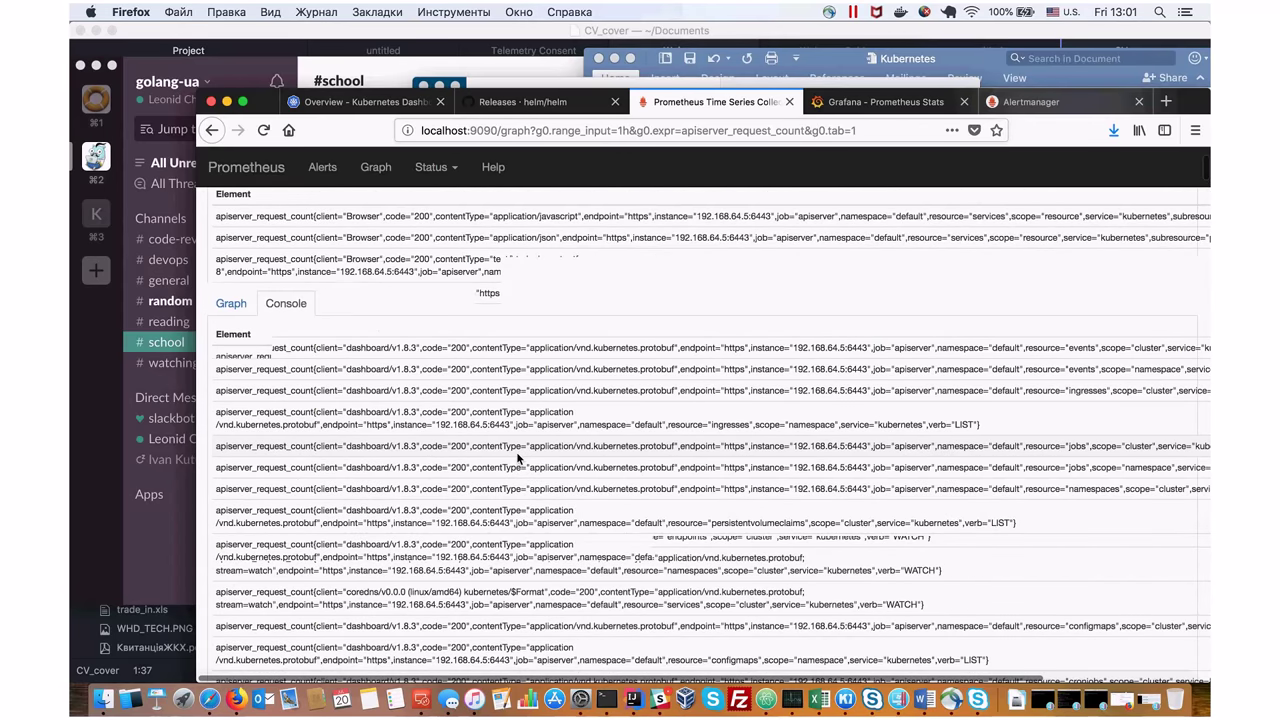
{"action": "left_click", "coordinate": [231, 303]}
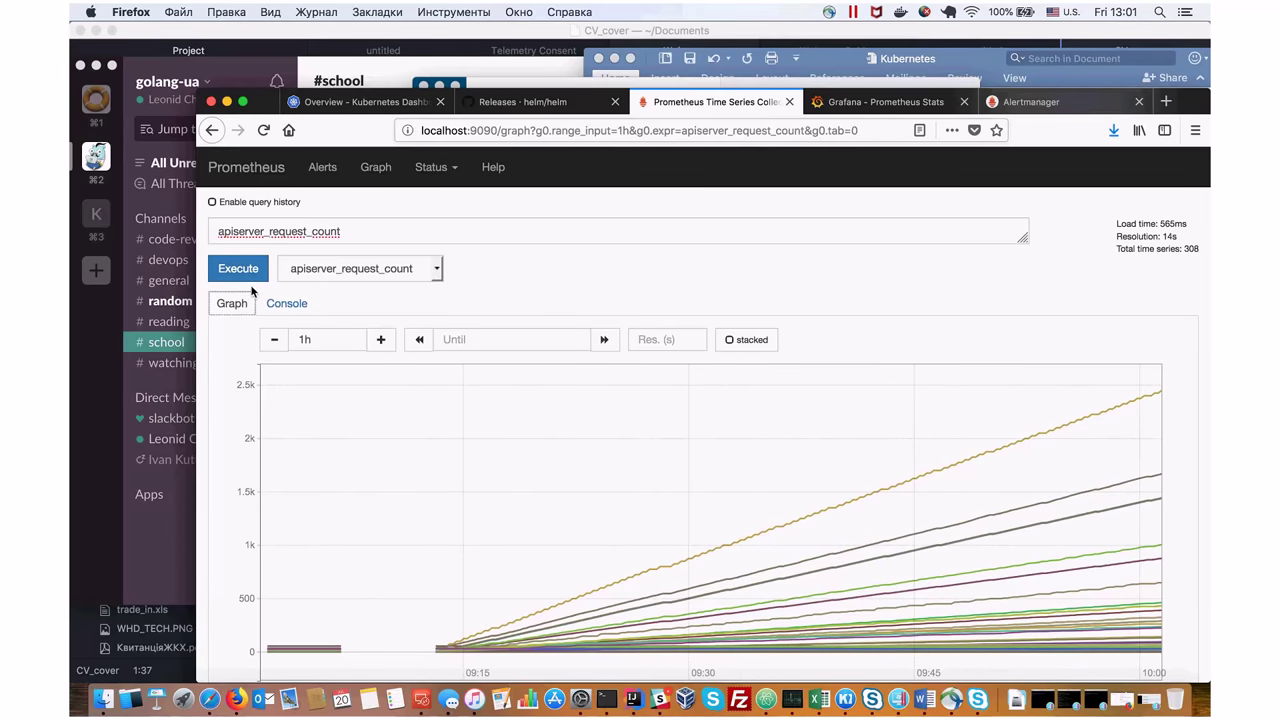
Switch to Grafana's Prometheus Stats dashboard and set its host to 10.244.2.7:9090.
{"action": "left_click", "coordinate": [880, 101]}
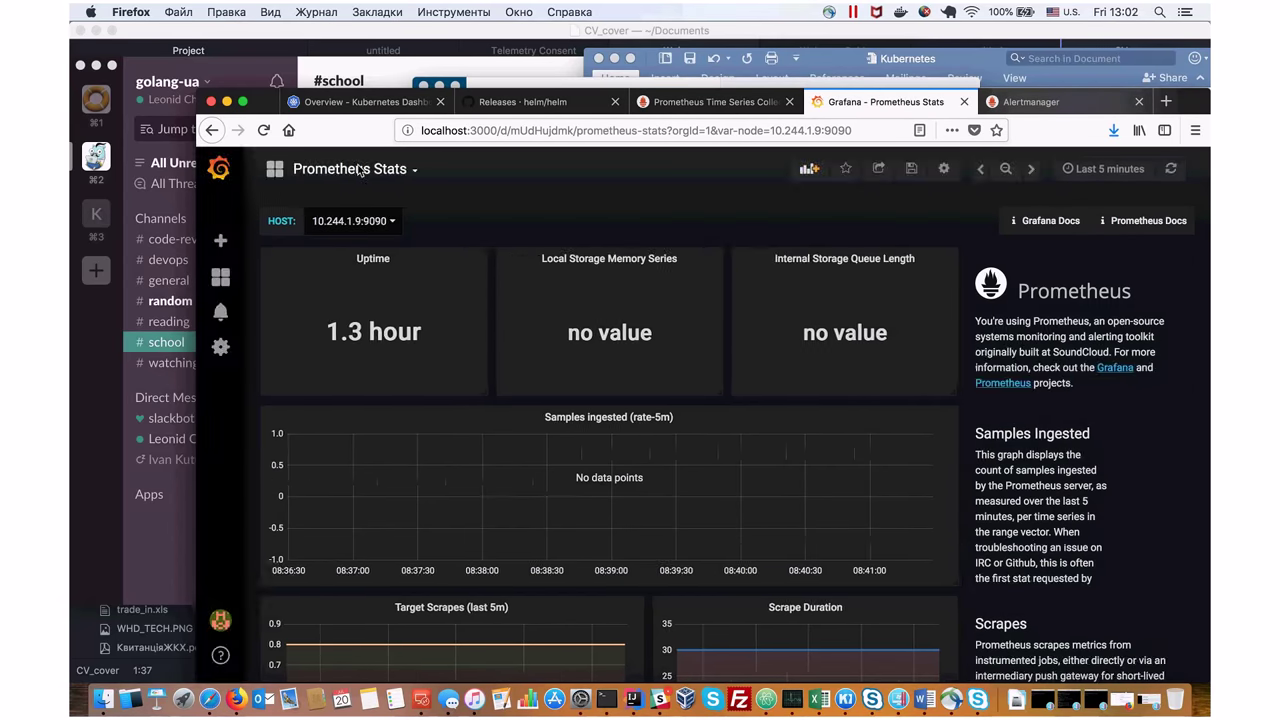
{"action": "left_click", "coordinate": [398, 220]}
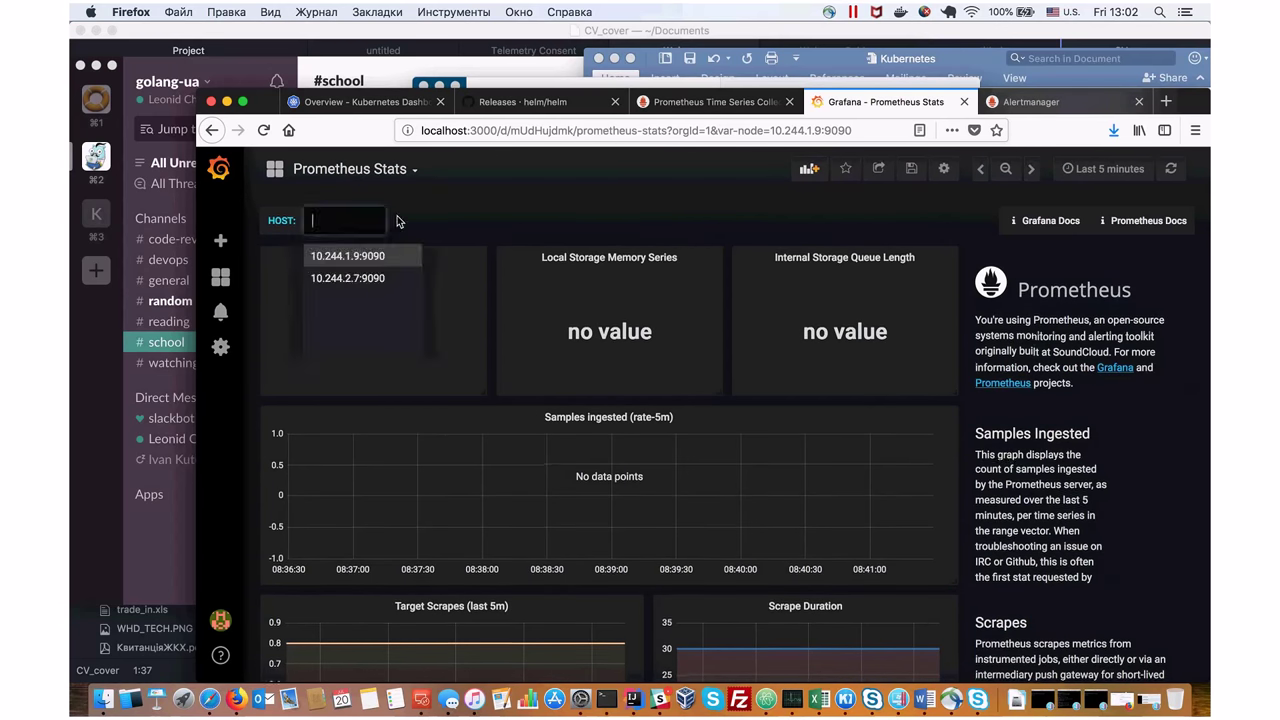
{"action": "left_click", "coordinate": [354, 278]}
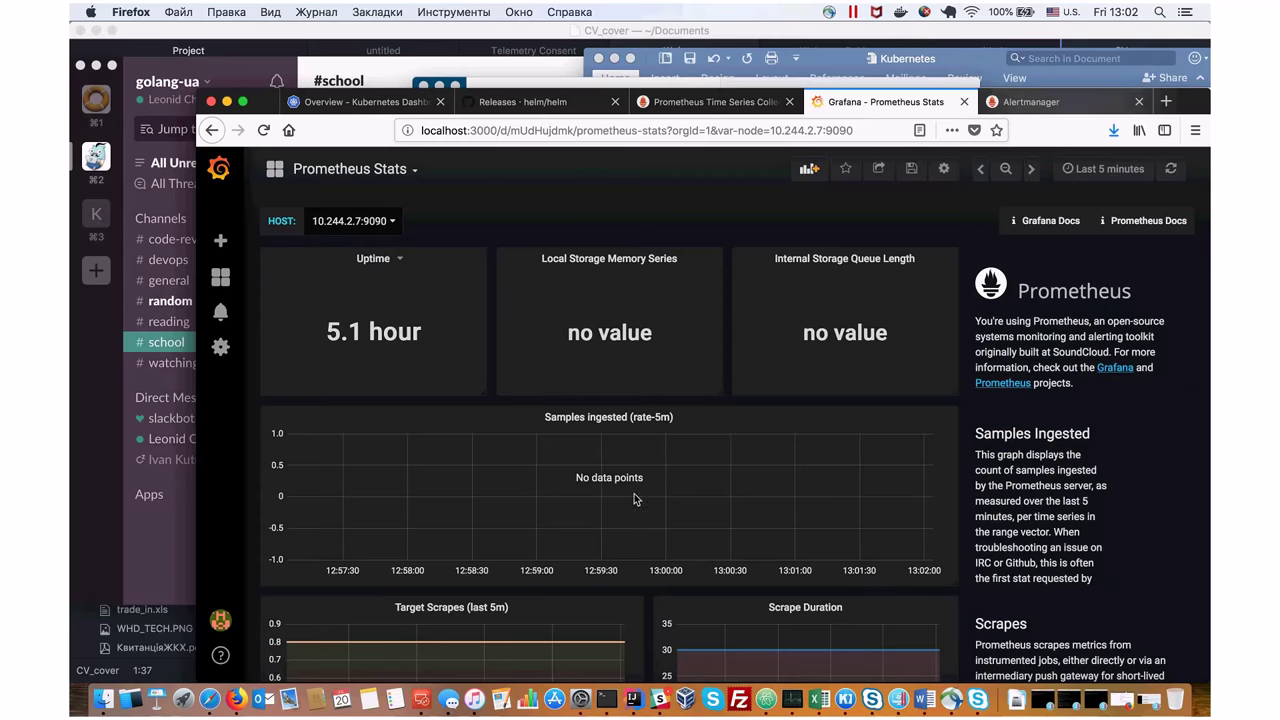
{"action": "scroll", "coordinate": [728, 631], "scroll_direction": "down", "scroll_amount": 3}
{"action": "scroll", "coordinate": [872, 477], "scroll_direction": "up", "scroll_amount": 3}
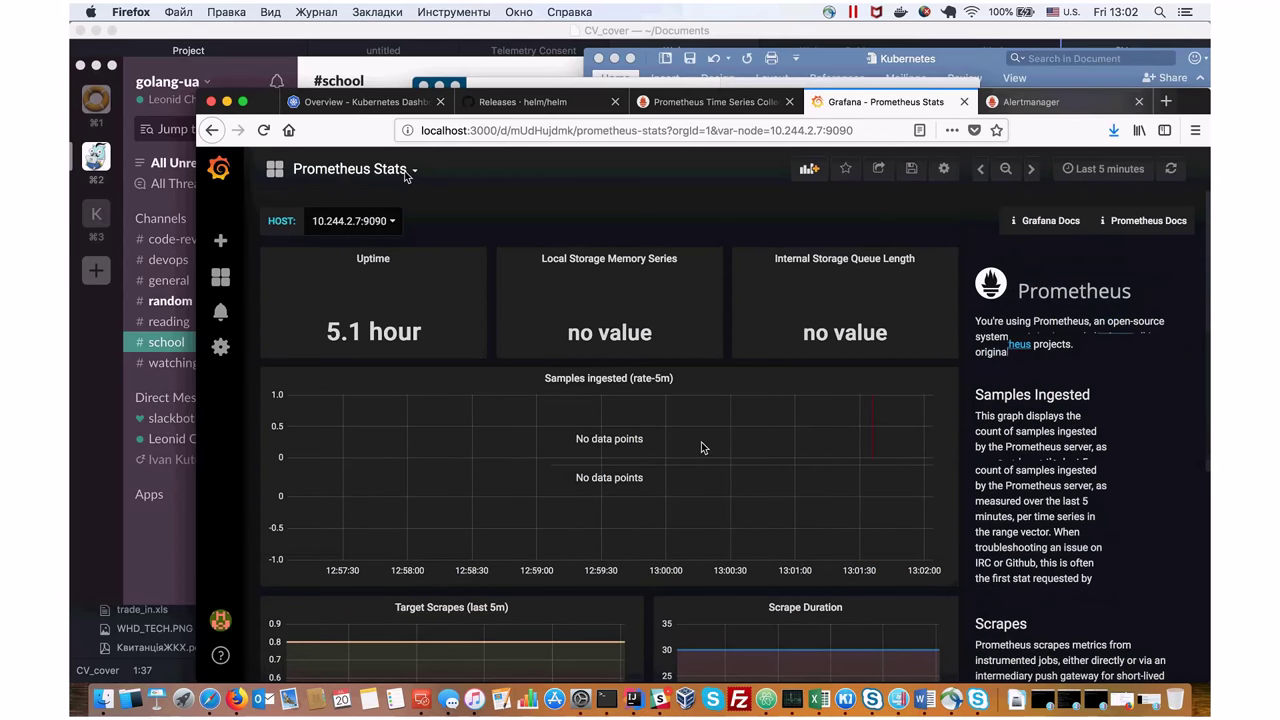
Open the Grafana metrics dashboard, saving the Prometheus Stats changes with the note "Some Changes" and overwriting the plugin dashboard.
{"action": "left_click", "coordinate": [405, 172]}
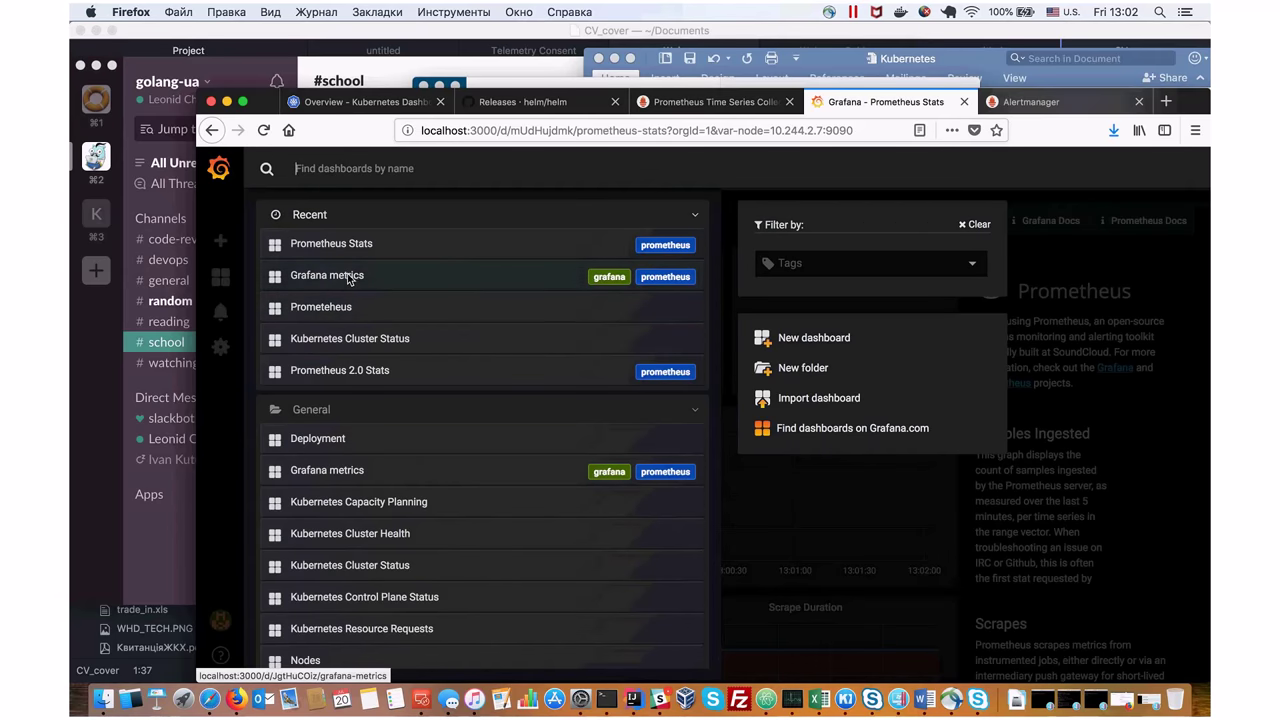
{"action": "left_click", "coordinate": [381, 284]}
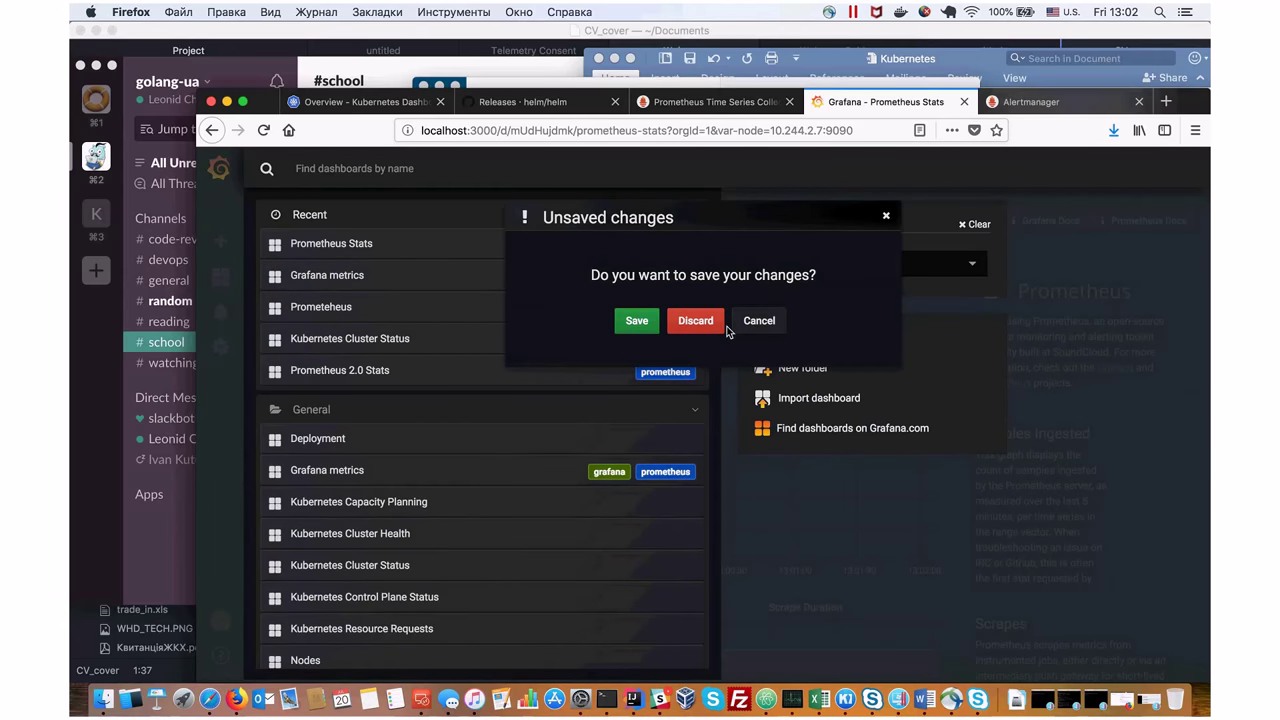
{"action": "left_click", "coordinate": [648, 321]}
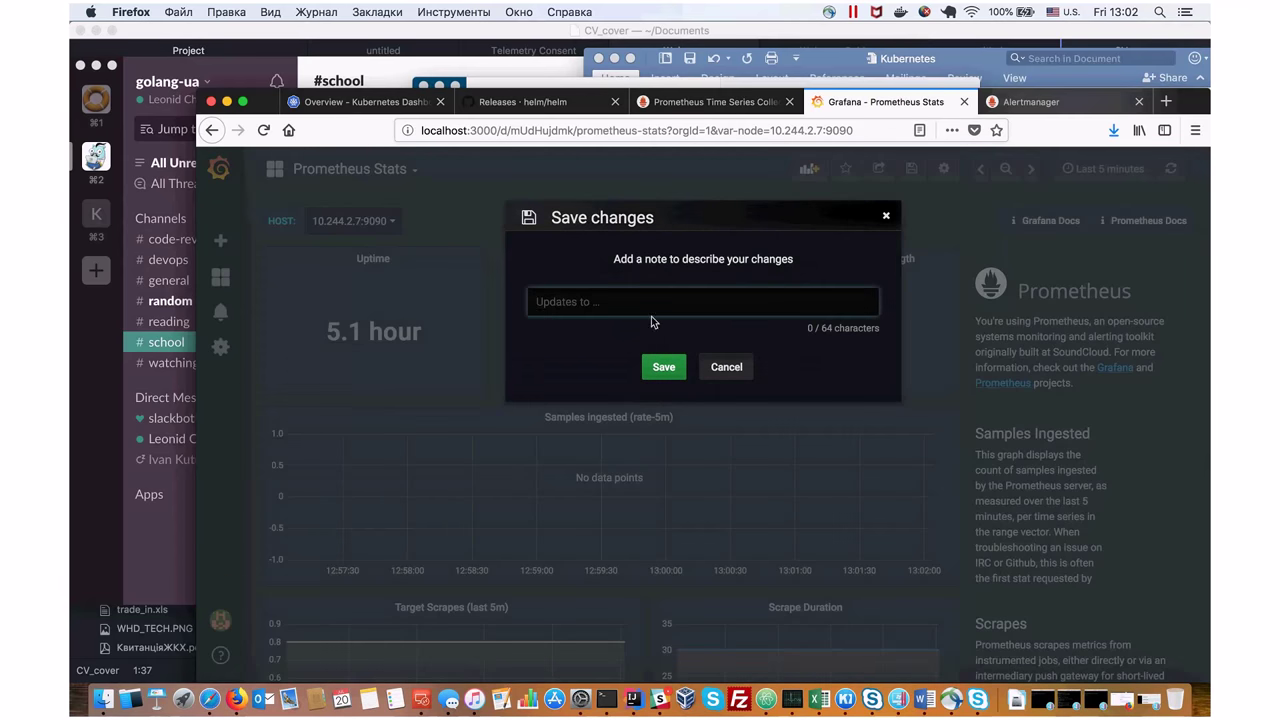
{"action": "type", "text": "Some Changes"}
{"action": "left_click", "coordinate": [666, 367]}
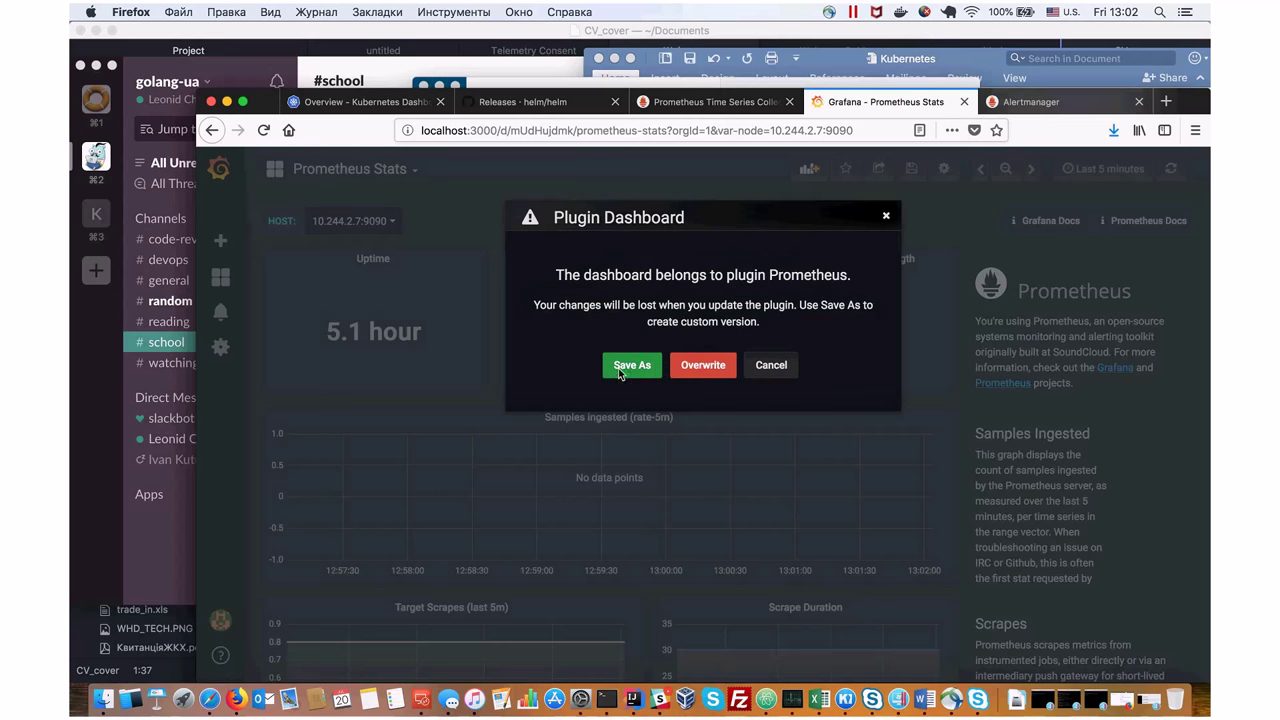
{"action": "left_click", "coordinate": [697, 366]}
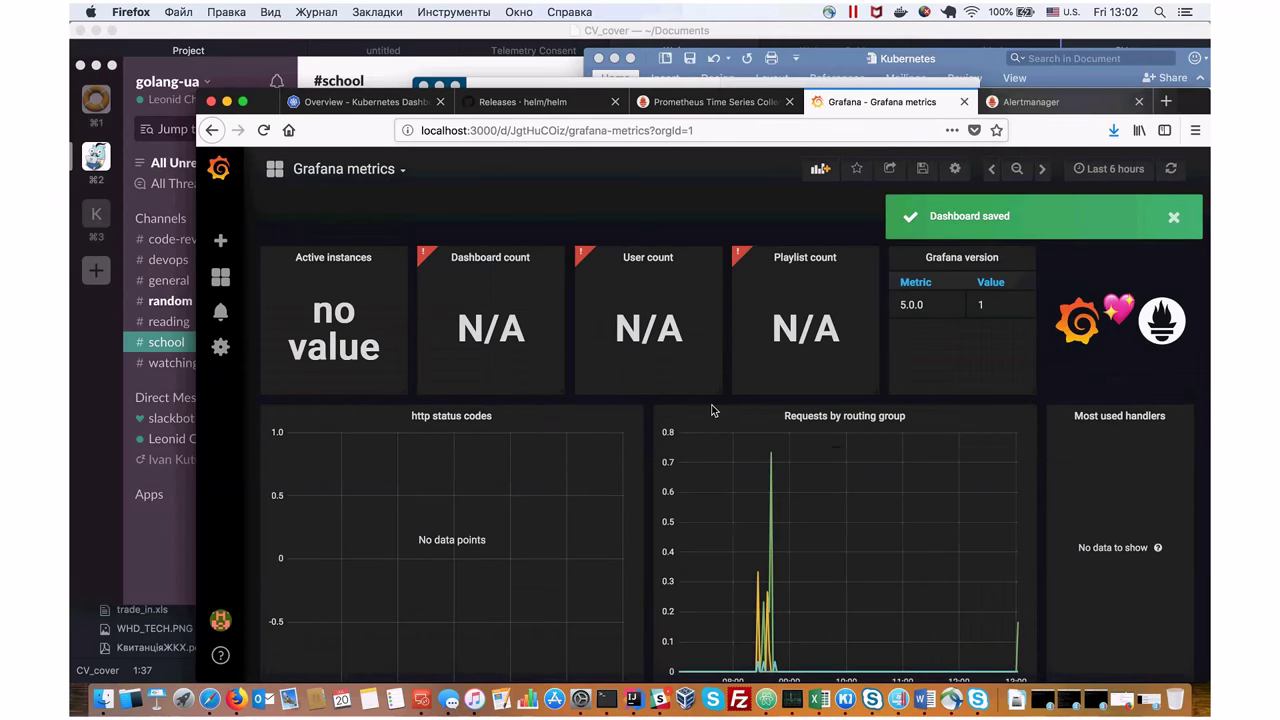
Look through the Grafana metrics panels and open the Prometheus 2.0 Stats dashboard.
{"action": "scroll", "coordinate": [712, 440], "scroll_direction": "down", "scroll_amount": 5}
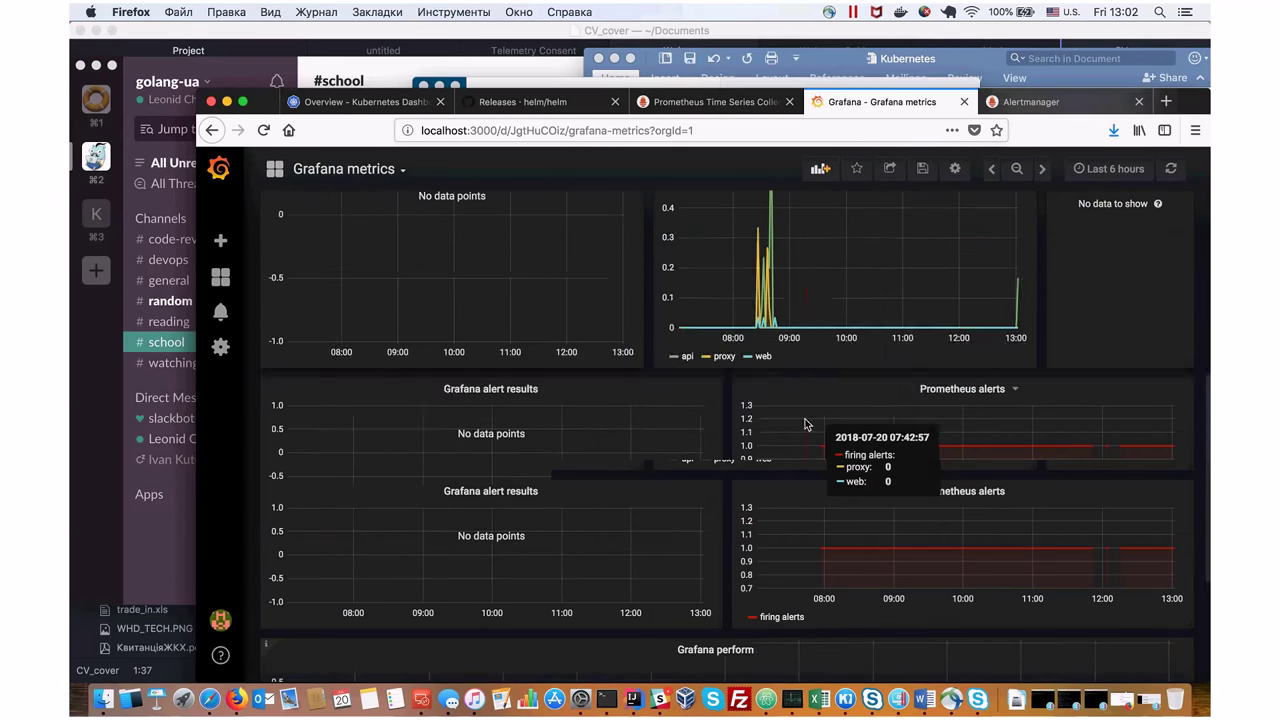
{"action": "scroll", "coordinate": [806, 424], "scroll_direction": "up", "scroll_amount": 2}
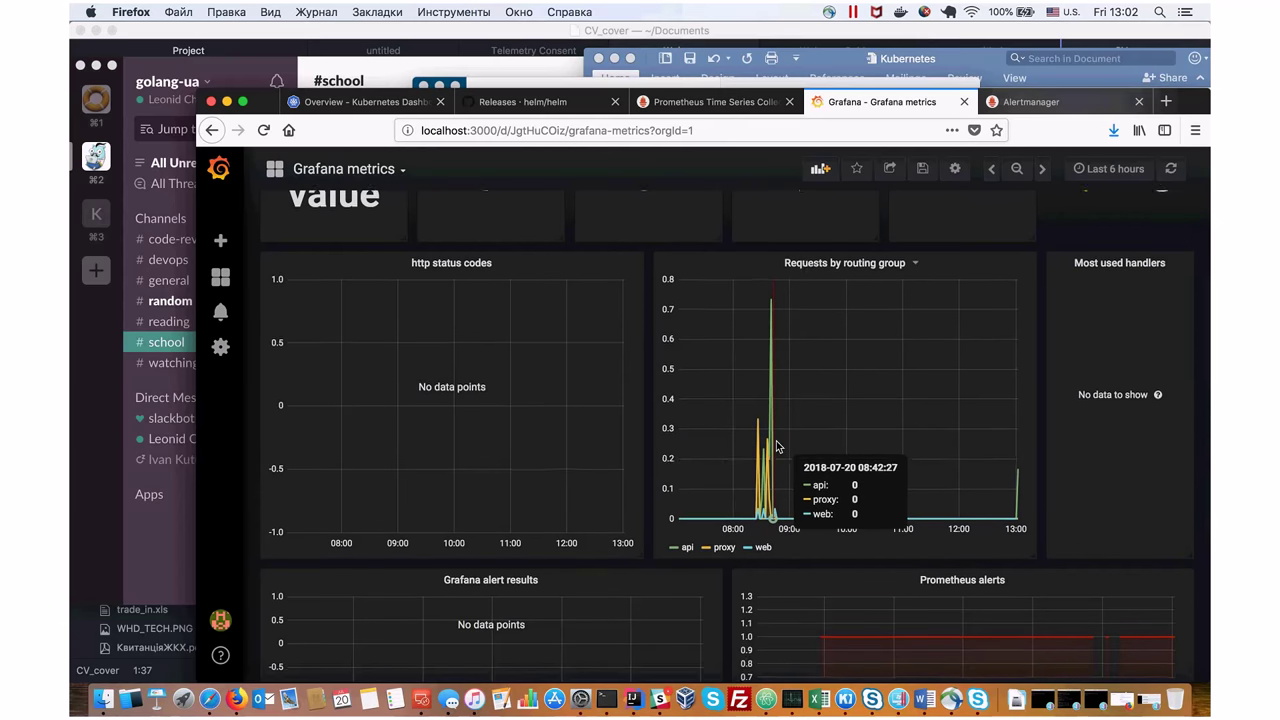
{"action": "scroll", "coordinate": [790, 460], "scroll_direction": "down", "scroll_amount": 3}
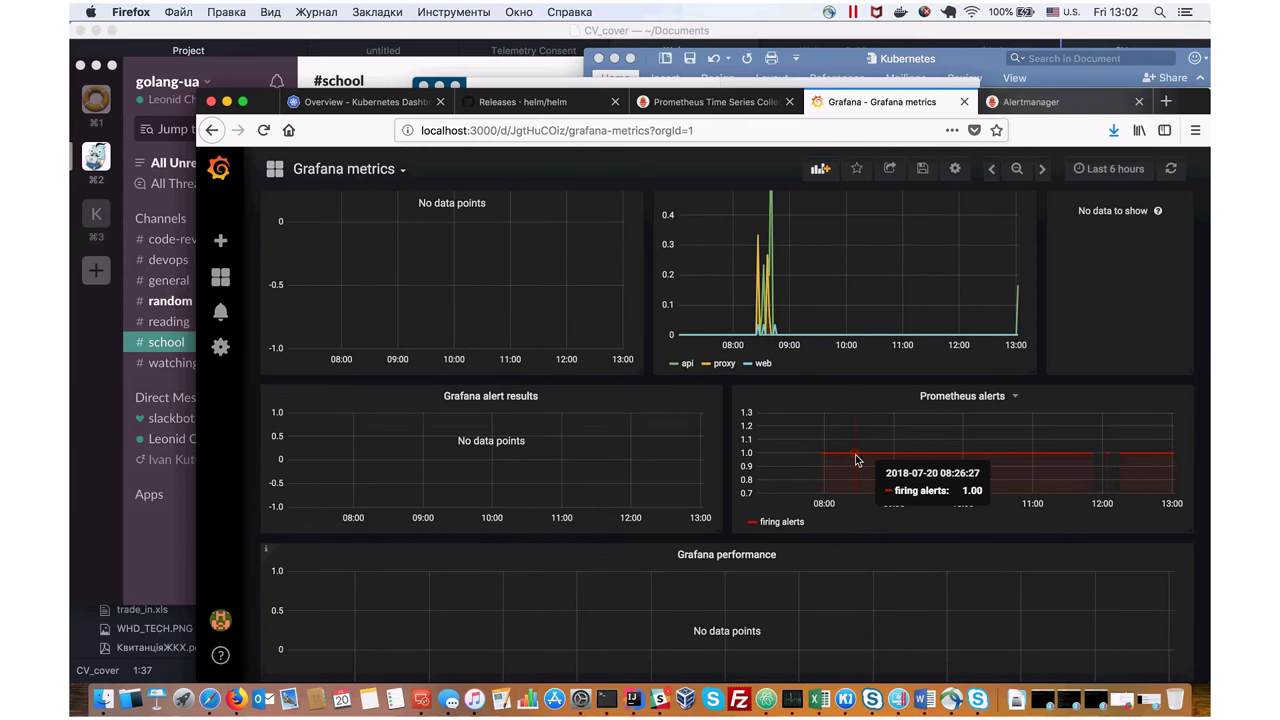
{"action": "scroll", "coordinate": [855, 460], "scroll_direction": "down", "scroll_amount": 1}
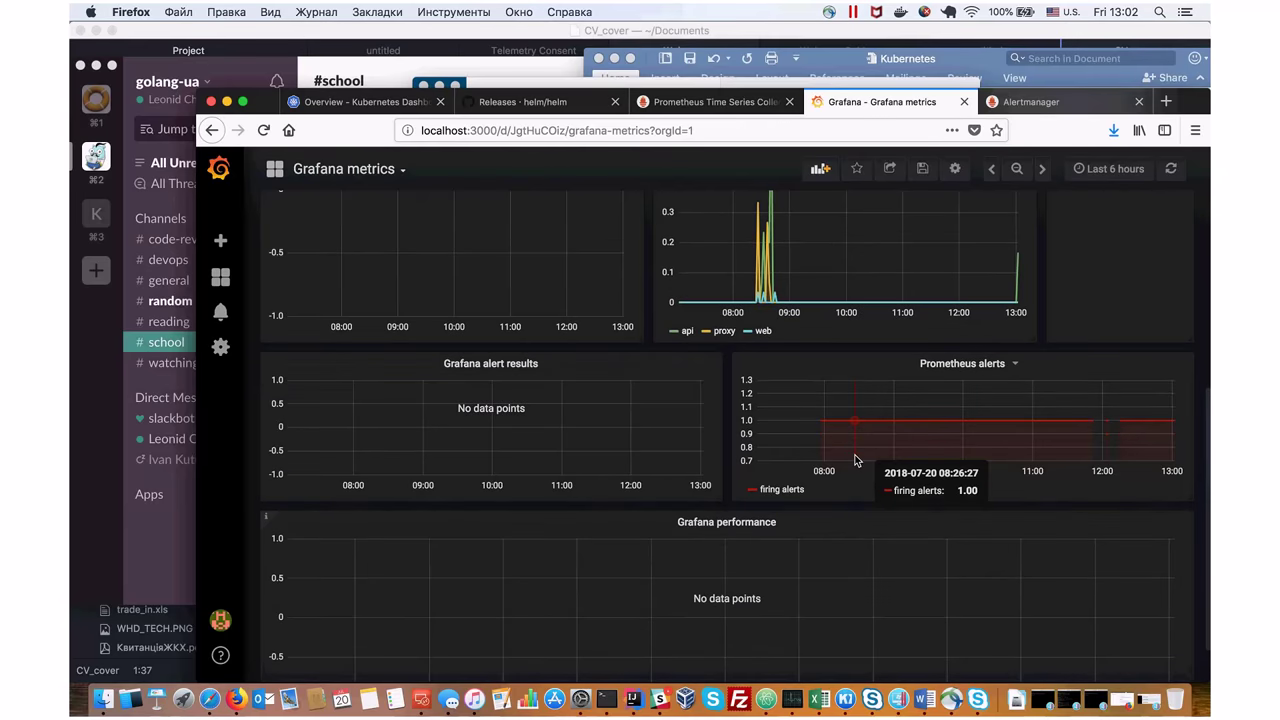
{"action": "scroll", "coordinate": [829, 400], "scroll_direction": "up", "scroll_amount": 5}
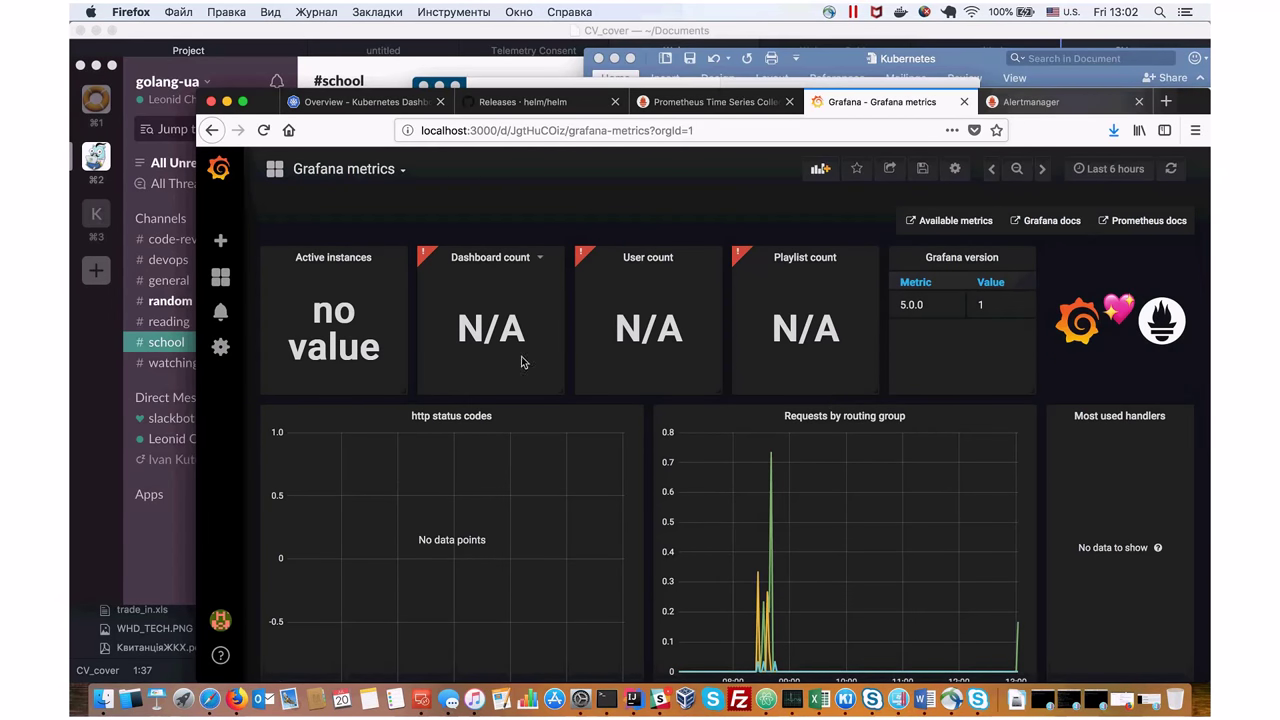
{"action": "left_click", "coordinate": [346, 172]}
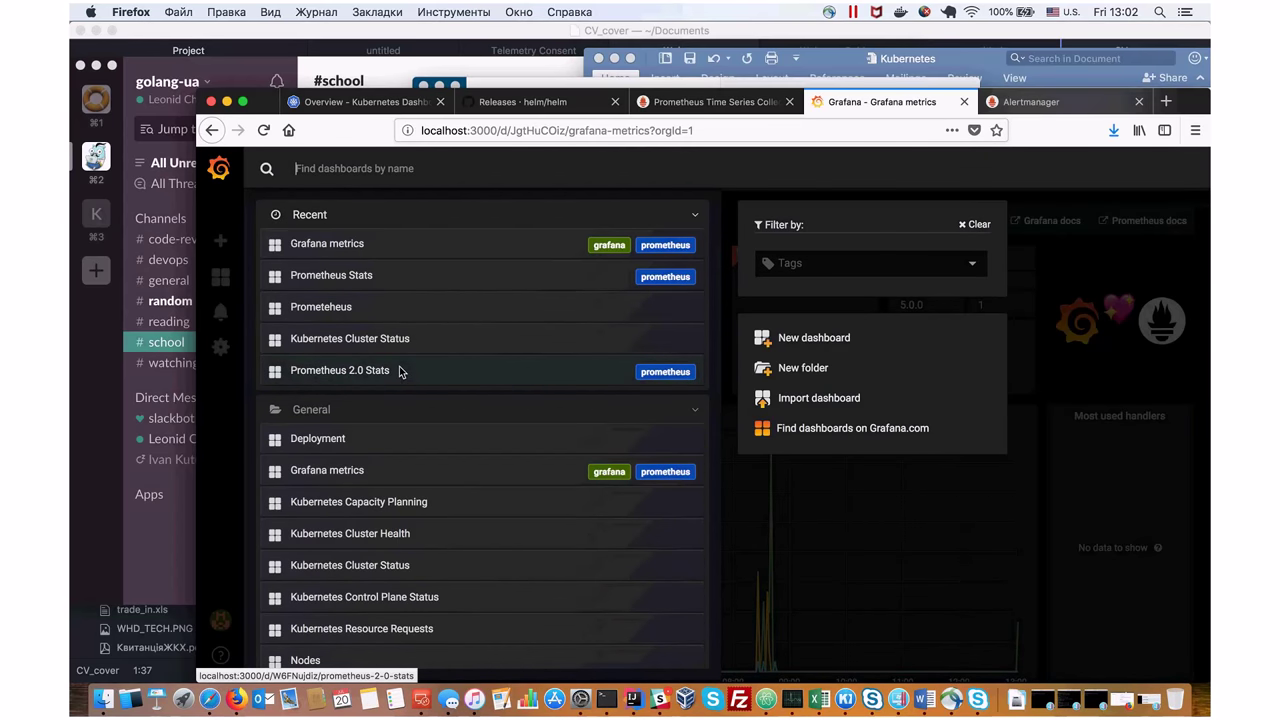
{"action": "left_click", "coordinate": [399, 373]}
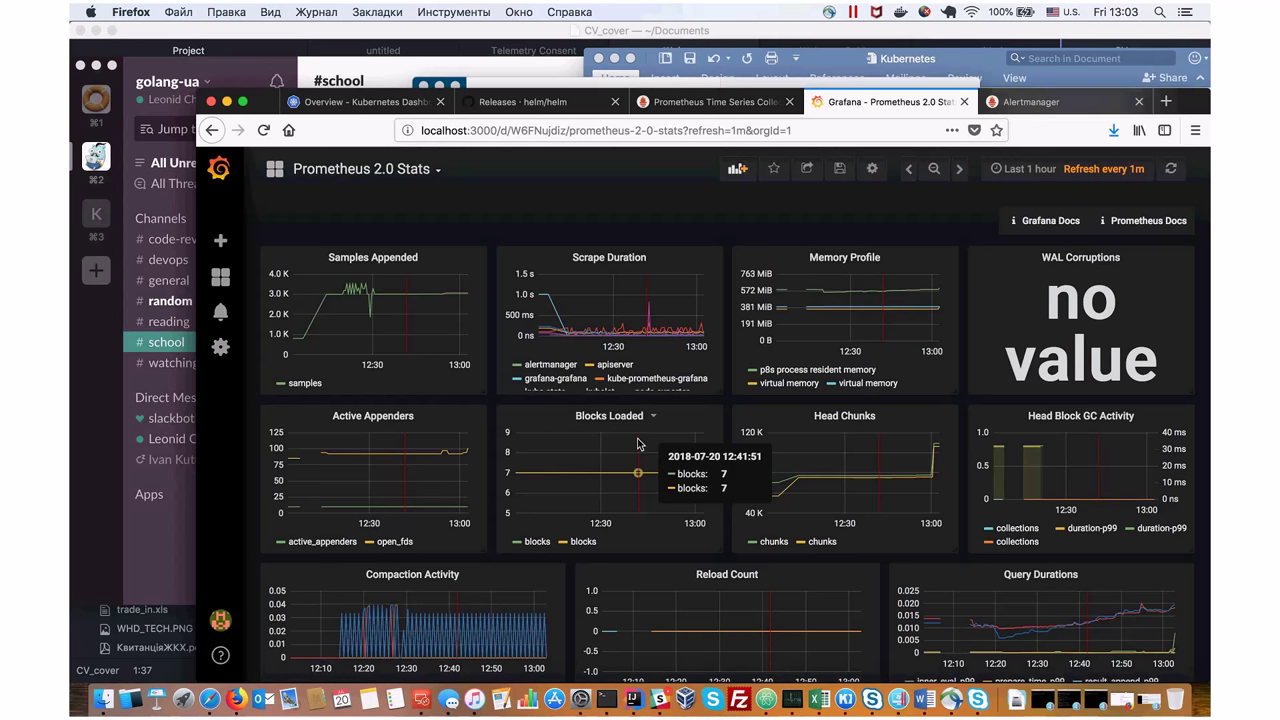
Switch to Terminal and list the monitoring pods with kubectl get pods --namespace monitoring.
{"action": "left_click", "coordinate": [607, 699]}
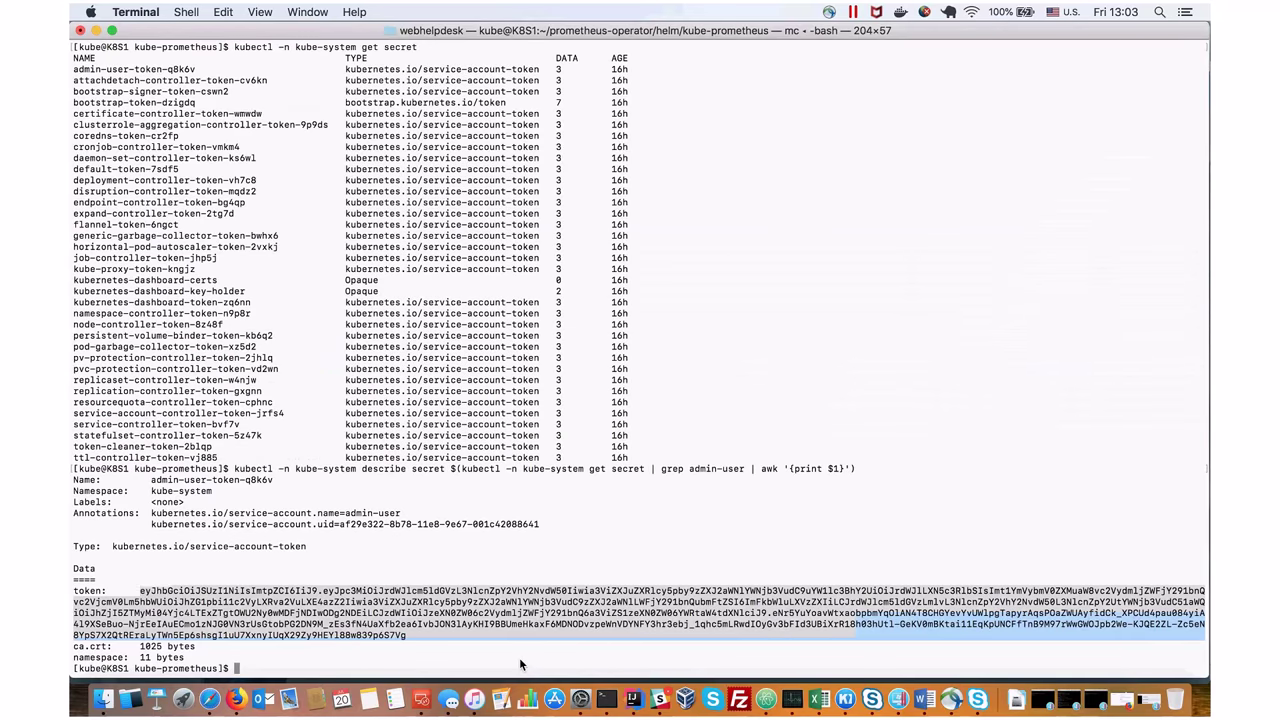
{"action": "key", "text": "Up"}
{"action": "key", "text": "BackSpace"}
{"action": "key", "text": "BackSpace"}
{"action": "key", "text": "BackSpace"}
{"action": "key", "text": "BackSpace"}
{"action": "key", "text": "BackSpace"}
{"action": "key", "text": "BackSpace"}
{"action": "key", "text": "BackSpace"}
{"action": "key", "text": "BackSpace"}
{"action": "key", "text": "BackSpace"}
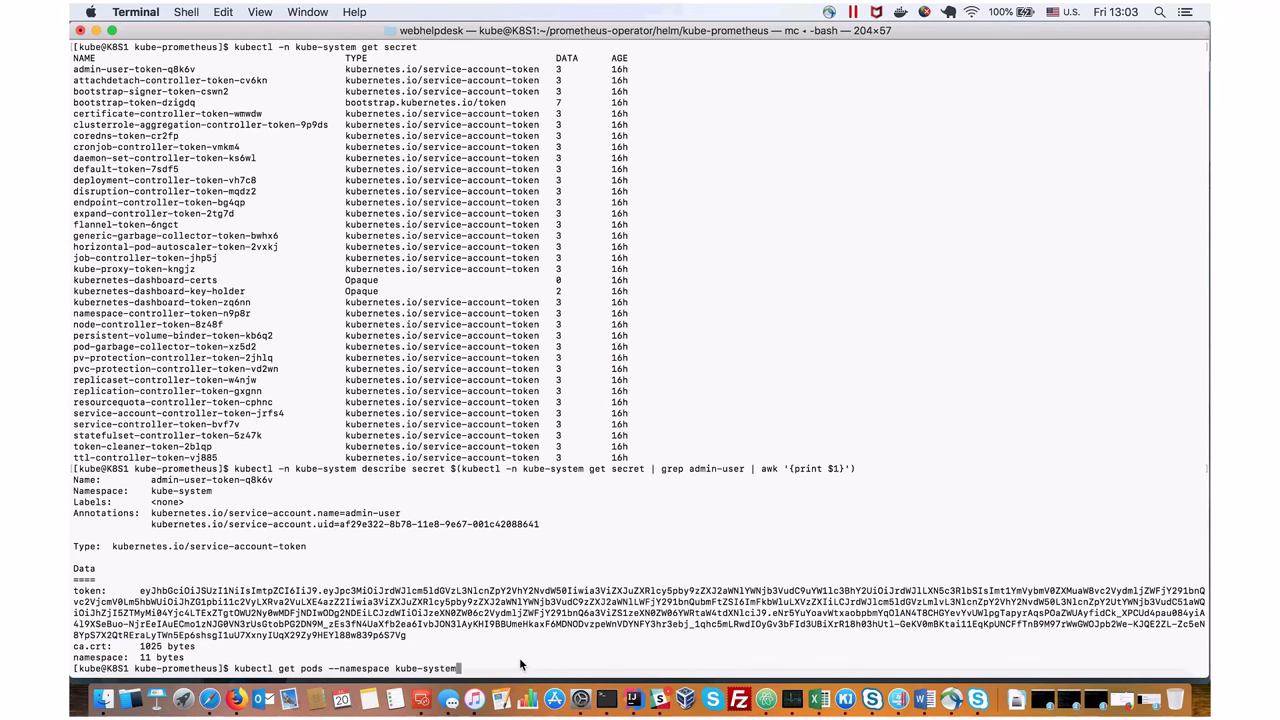
{"action": "key", "text": "BackSpace"}
{"action": "key", "text": "BackSpace"}
{"action": "type", "text": "monitoring"}
{"action": "key", "text": "Return"}
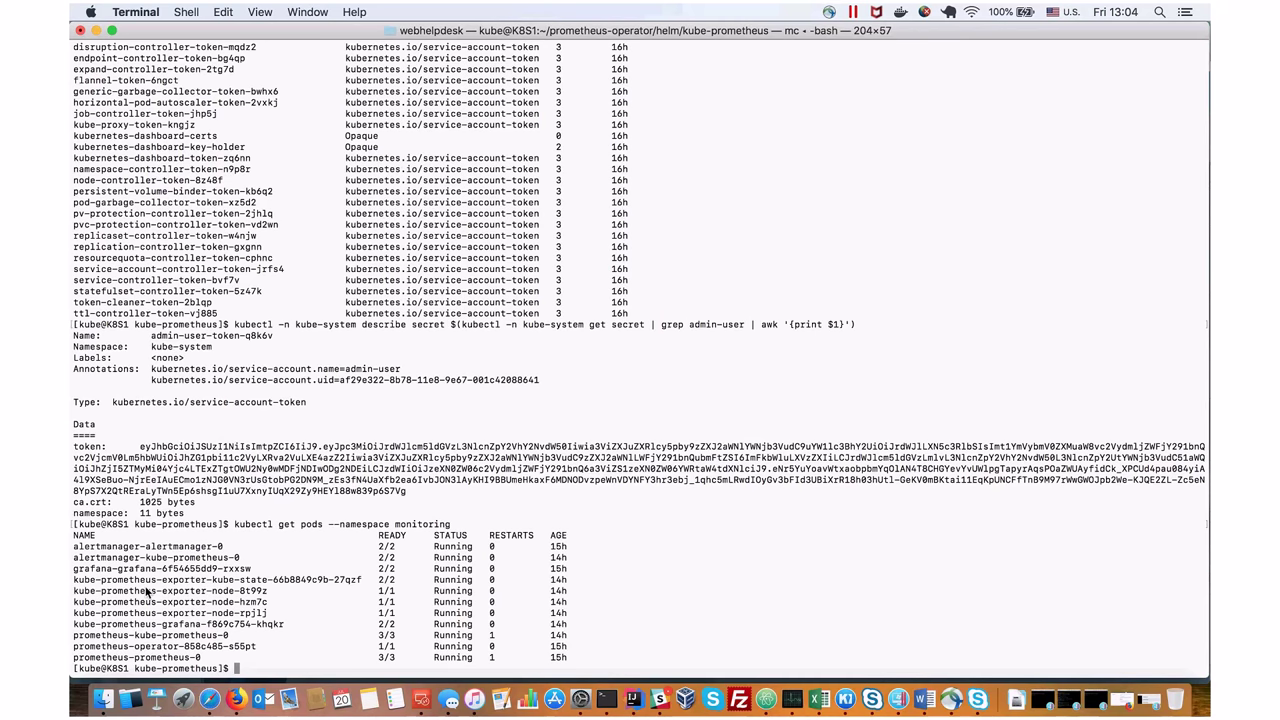
Highlight the kube-prometheus-grafana-f869c754-khqkr pod name in the pod list.
{"action": "left_click_drag", "start_coordinate": [148, 592], "coordinate": [249, 593]}
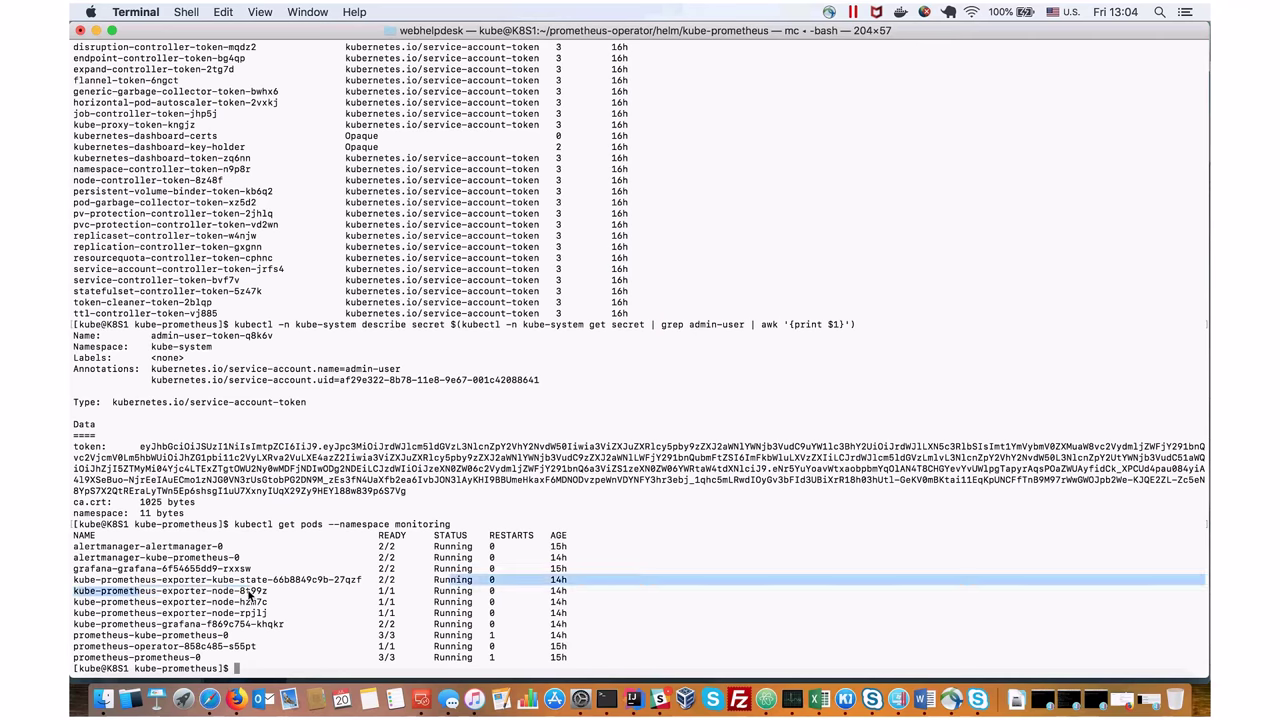
{"action": "left_click", "coordinate": [250, 592]}
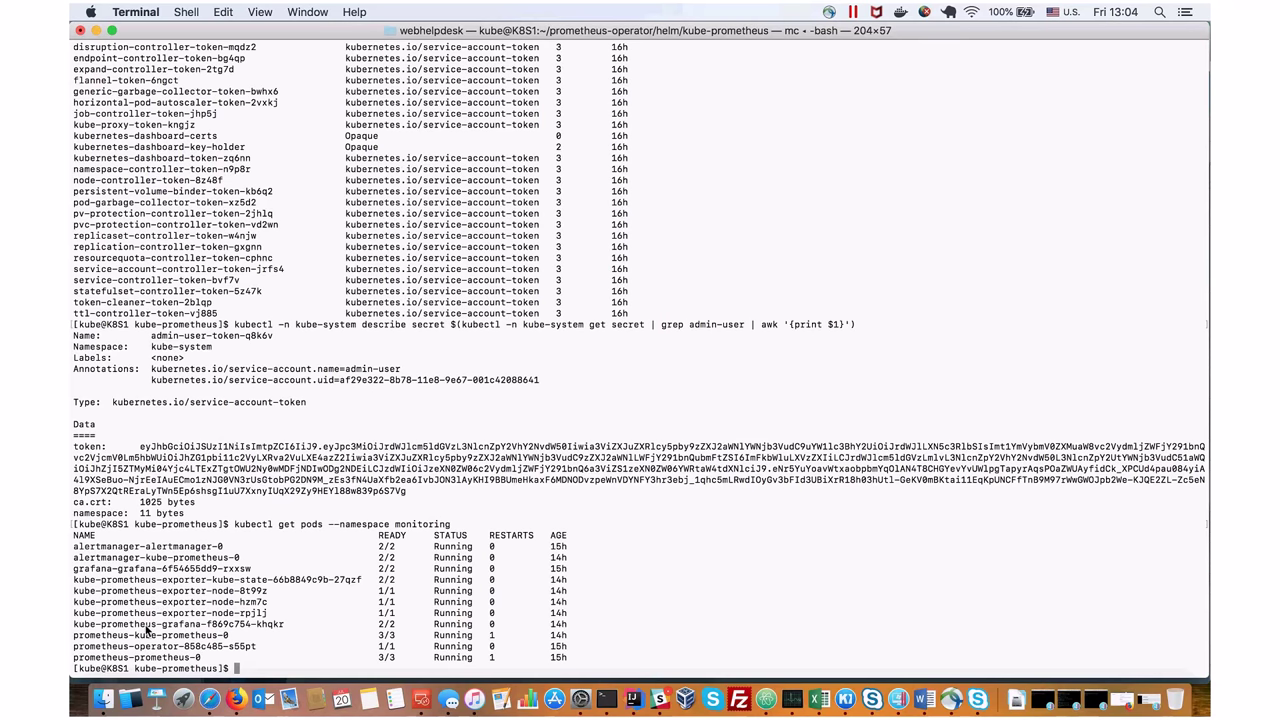
{"action": "mouse_move", "coordinate": [85, 624]}
{"action": "left_mouse_down"}
{"action": "mouse_move", "coordinate": [295, 630]}
{"action": "mouse_move", "coordinate": [93, 626]}
{"action": "left_mouse_up"}
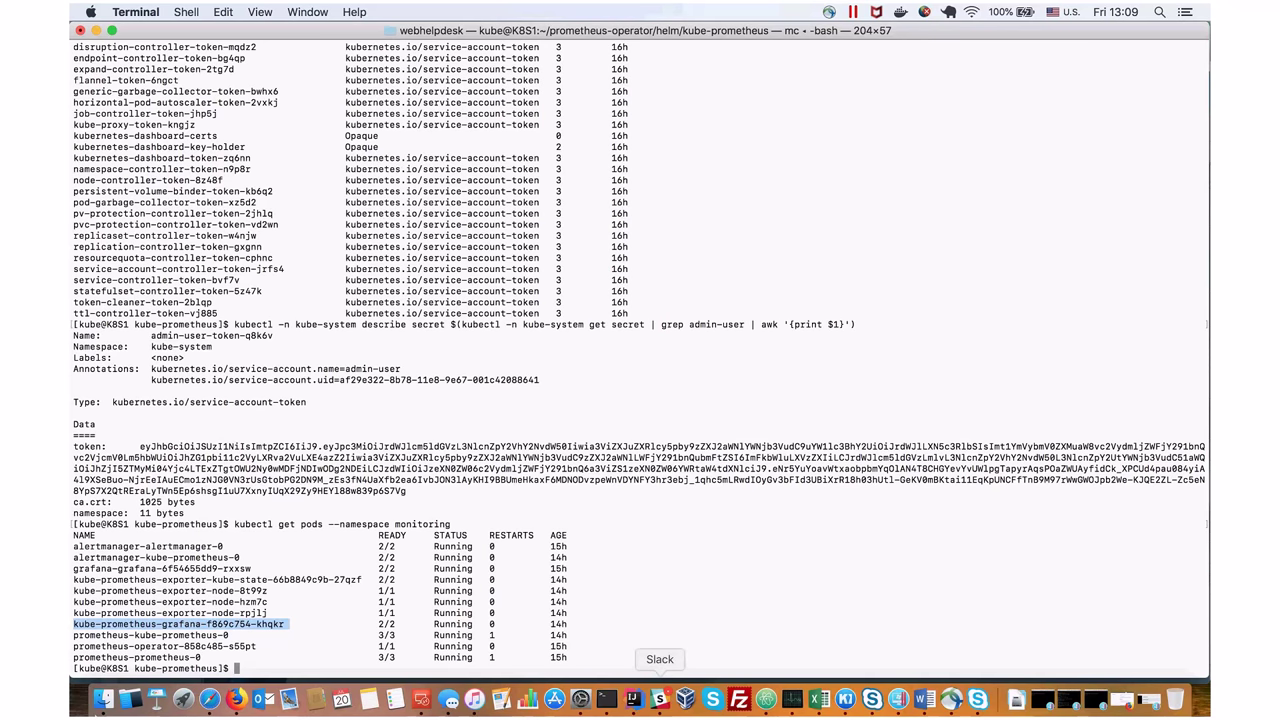
Switch to Firefox and open the Alerts page of Prometheus.
{"action": "left_click", "coordinate": [237, 702]}
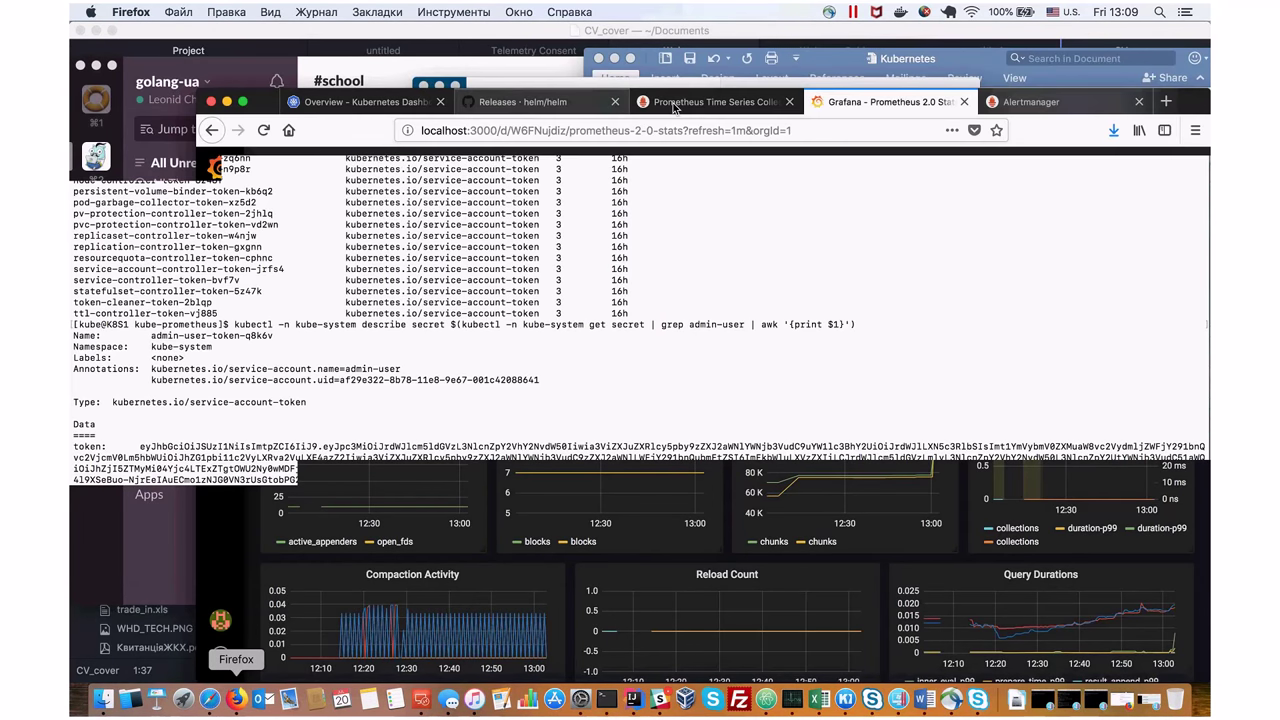
{"action": "left_click", "coordinate": [674, 104]}
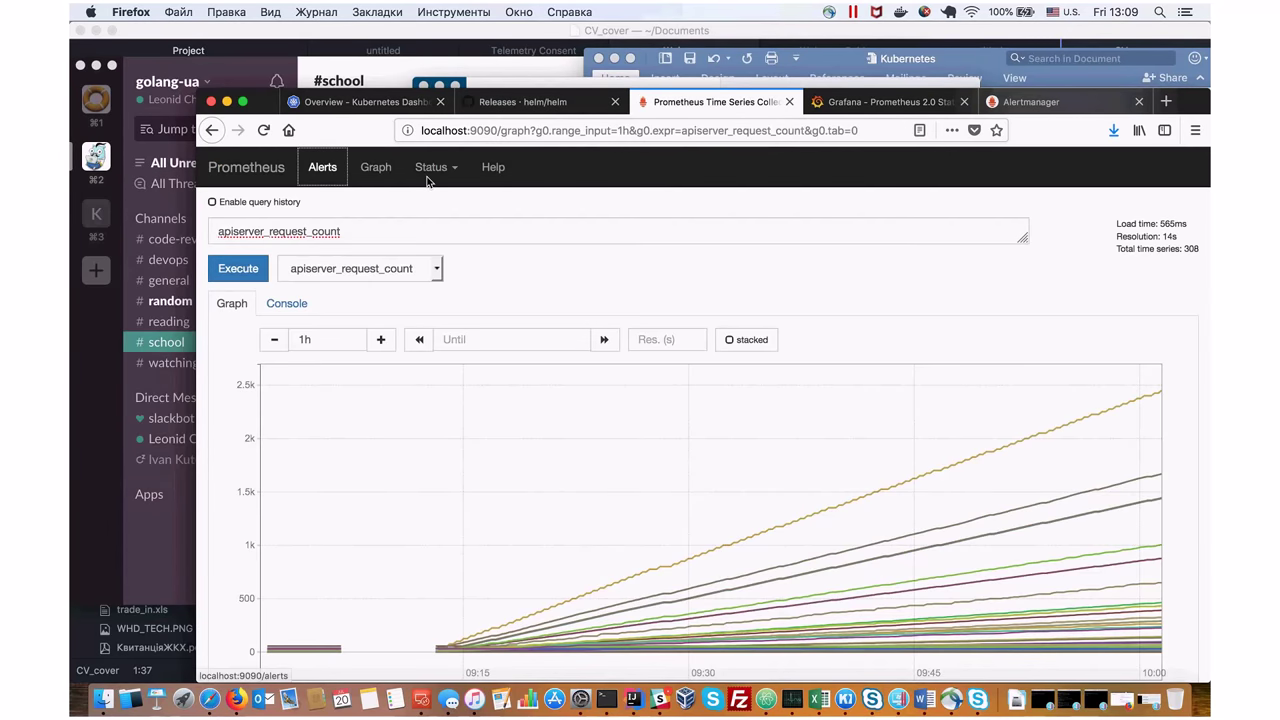
{"action": "left_click", "coordinate": [322, 167]}
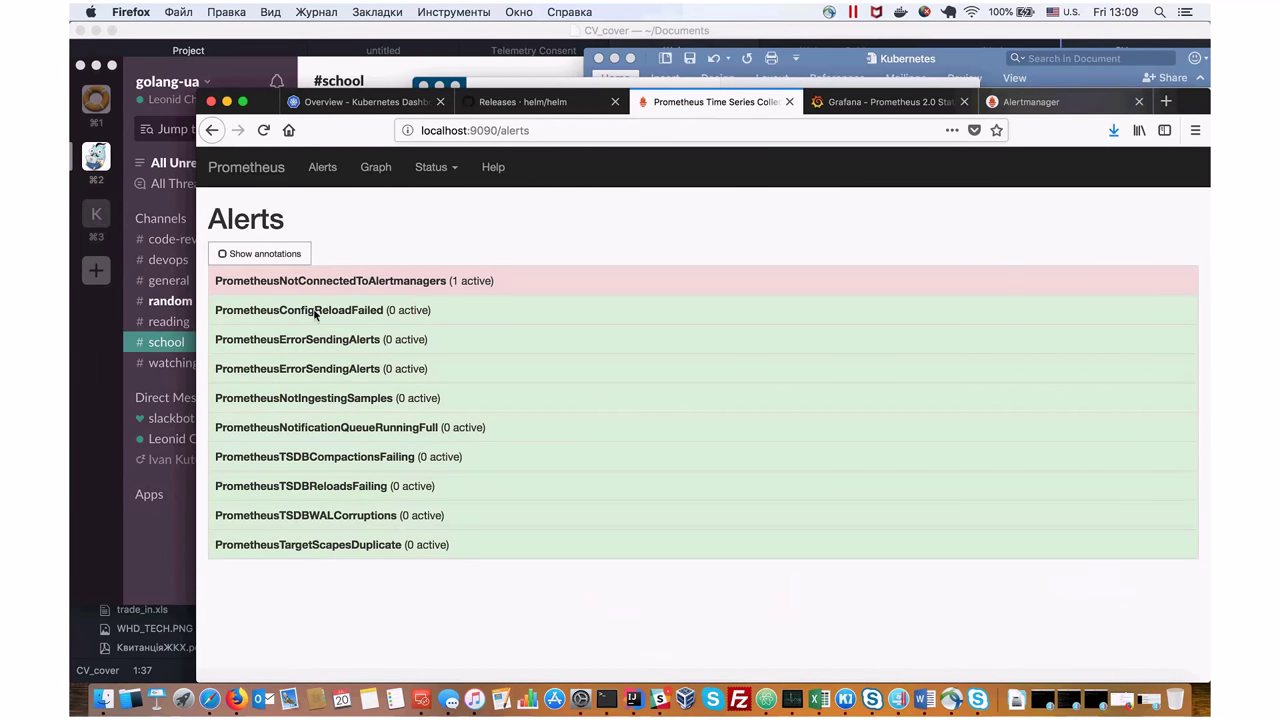
Expand the PrometheusConfigReloadFailed and first PrometheusErrorSendingAlerts rules, and open the query for the PrometheusConfigReloadFailed alert.
{"action": "left_click", "coordinate": [345, 311]}
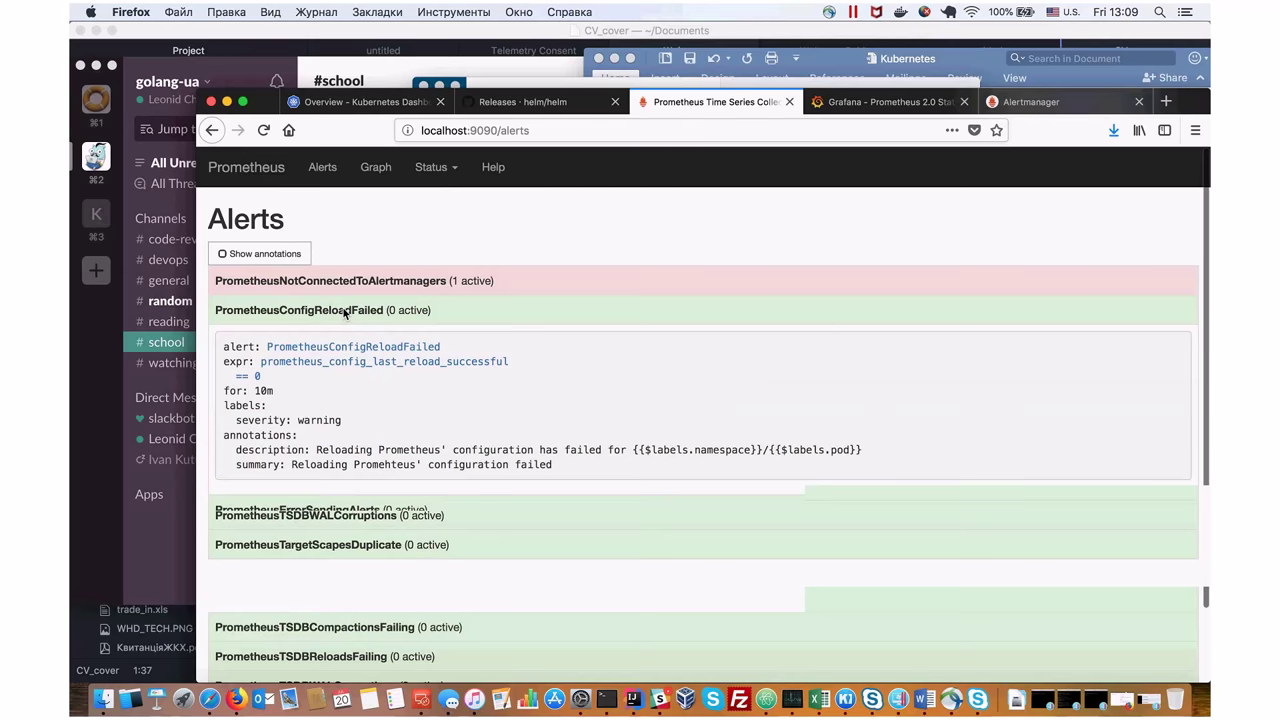
{"action": "scroll", "coordinate": [362, 430], "scroll_direction": "down", "scroll_amount": 2}
{"action": "left_click", "coordinate": [362, 430]}
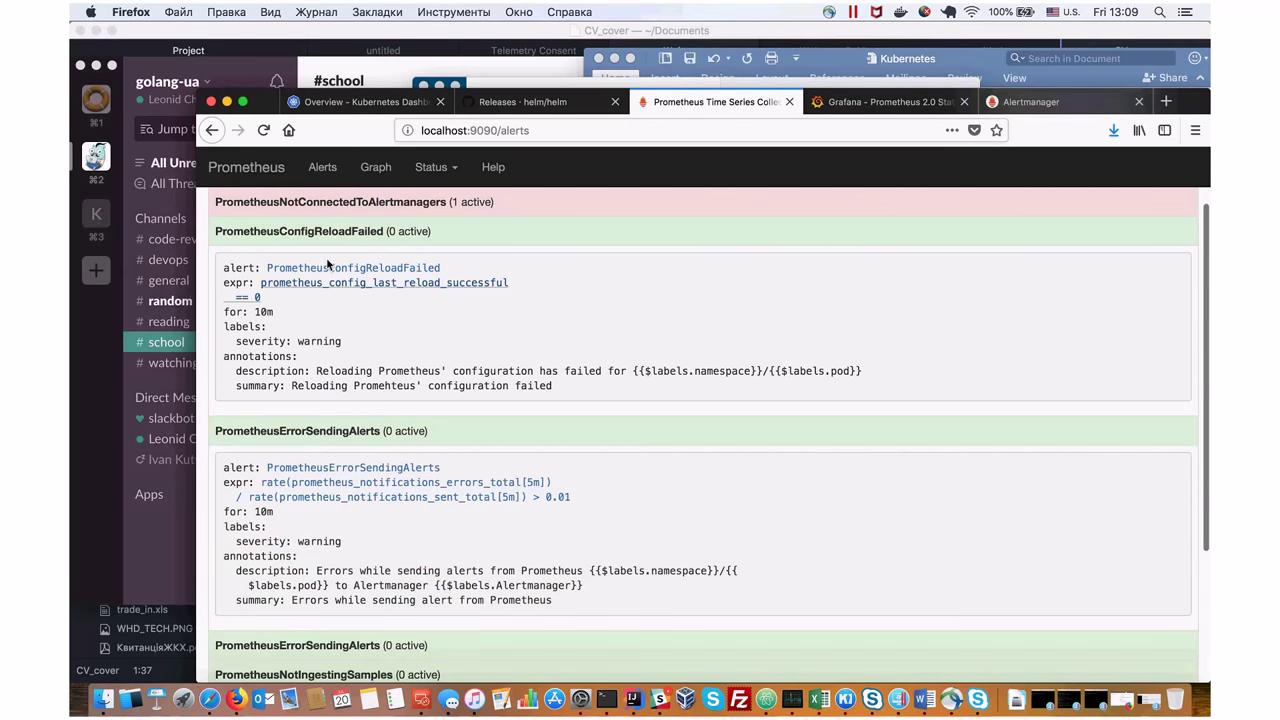
{"action": "left_click", "coordinate": [328, 267]}
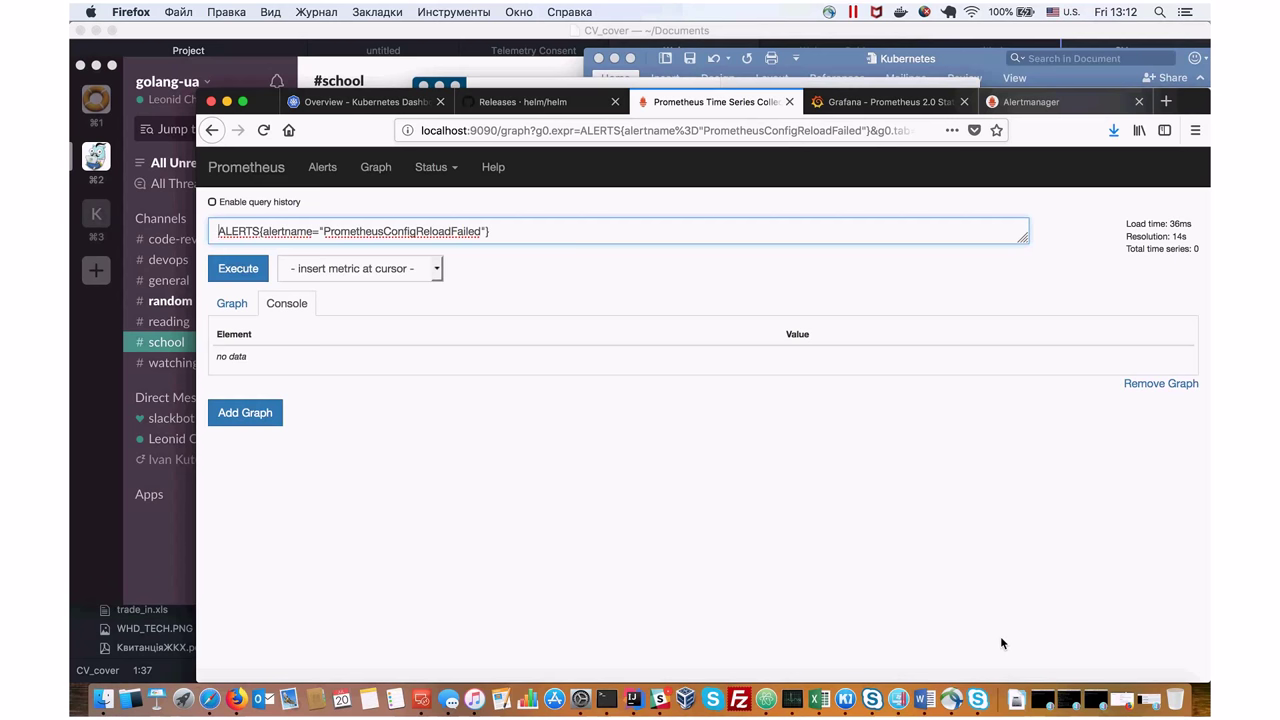
Bring up the helm/helm releases page on GitHub and select its web address.
{"action": "left_click", "coordinate": [508, 104]}
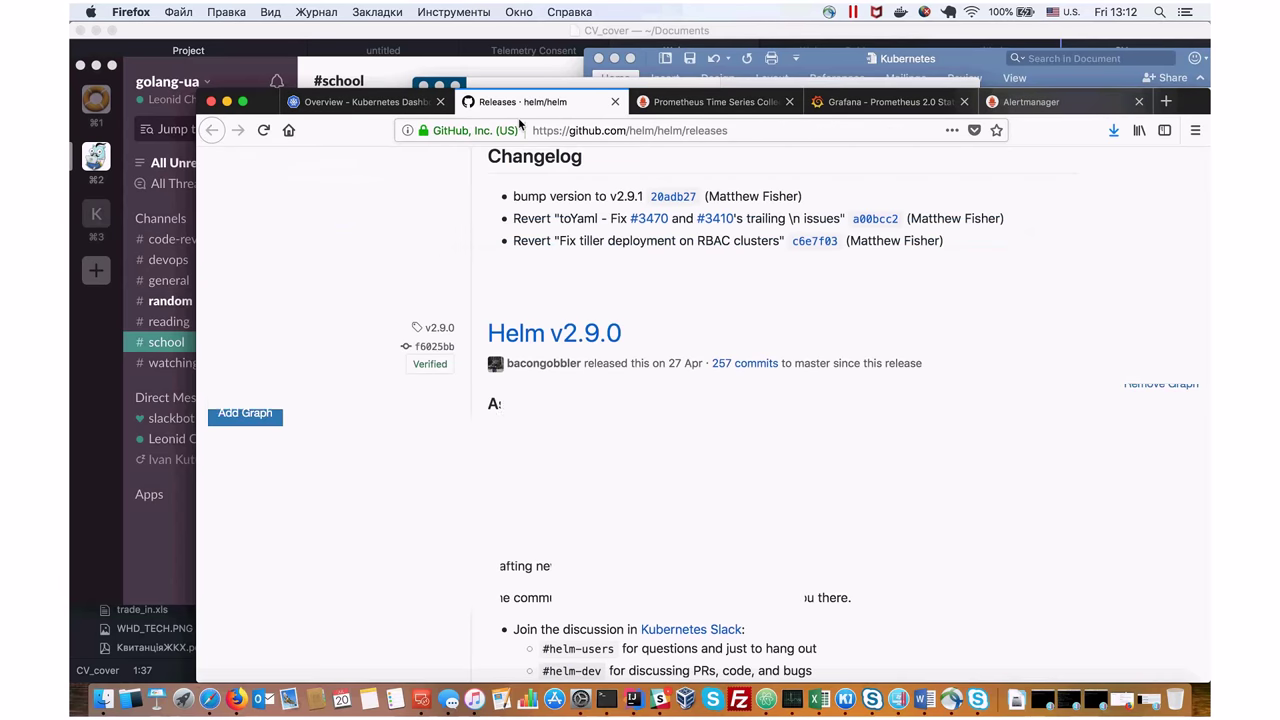
{"action": "left_click", "coordinate": [540, 130]}
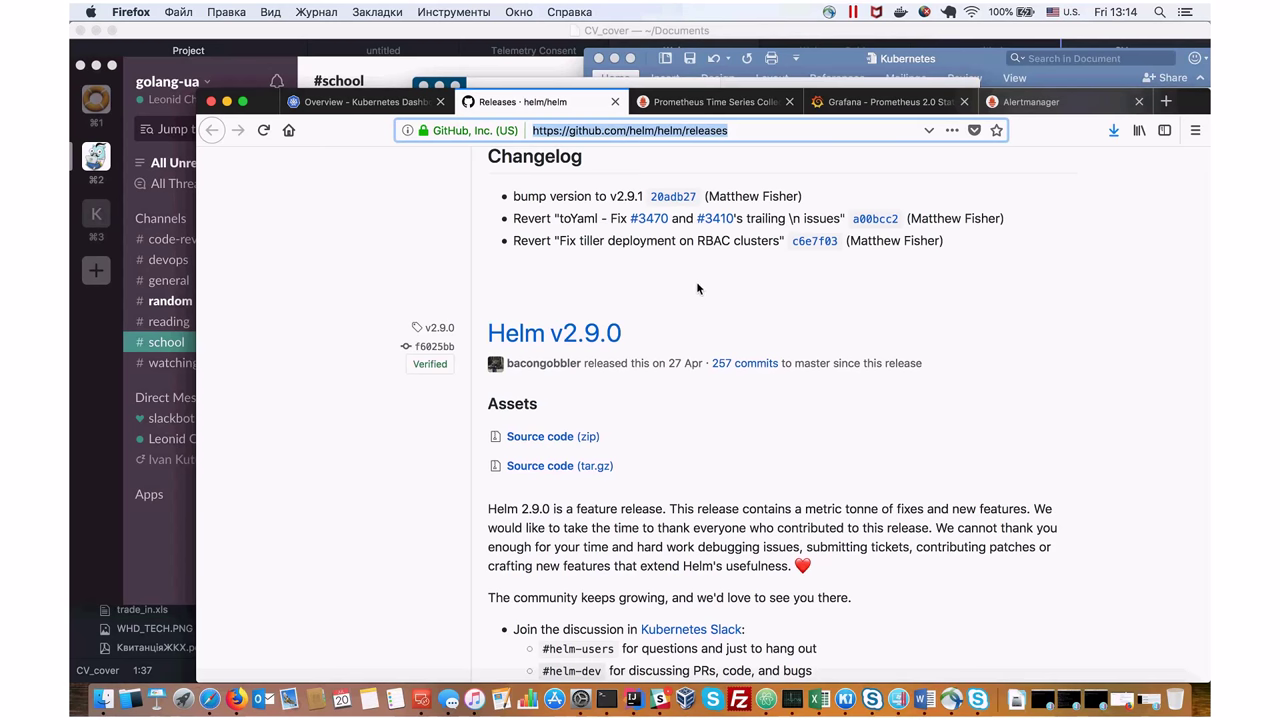
Return to the Prometheus 2.0 Stats dashboard in Grafana and examine its Memory Profile, Head Chunks, Query Durations and Compaction Activity graphs.
{"action": "left_click", "coordinate": [878, 109]}
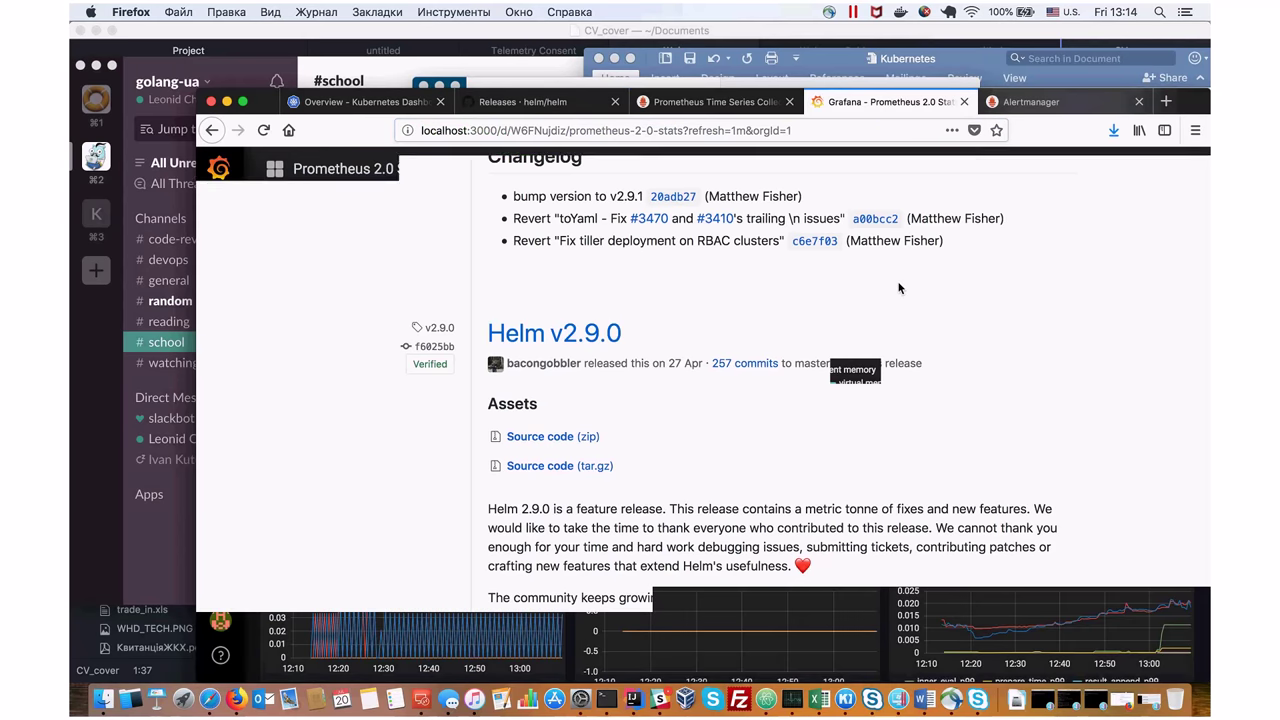
{"action": "mouse_move", "coordinate": [790, 305]}
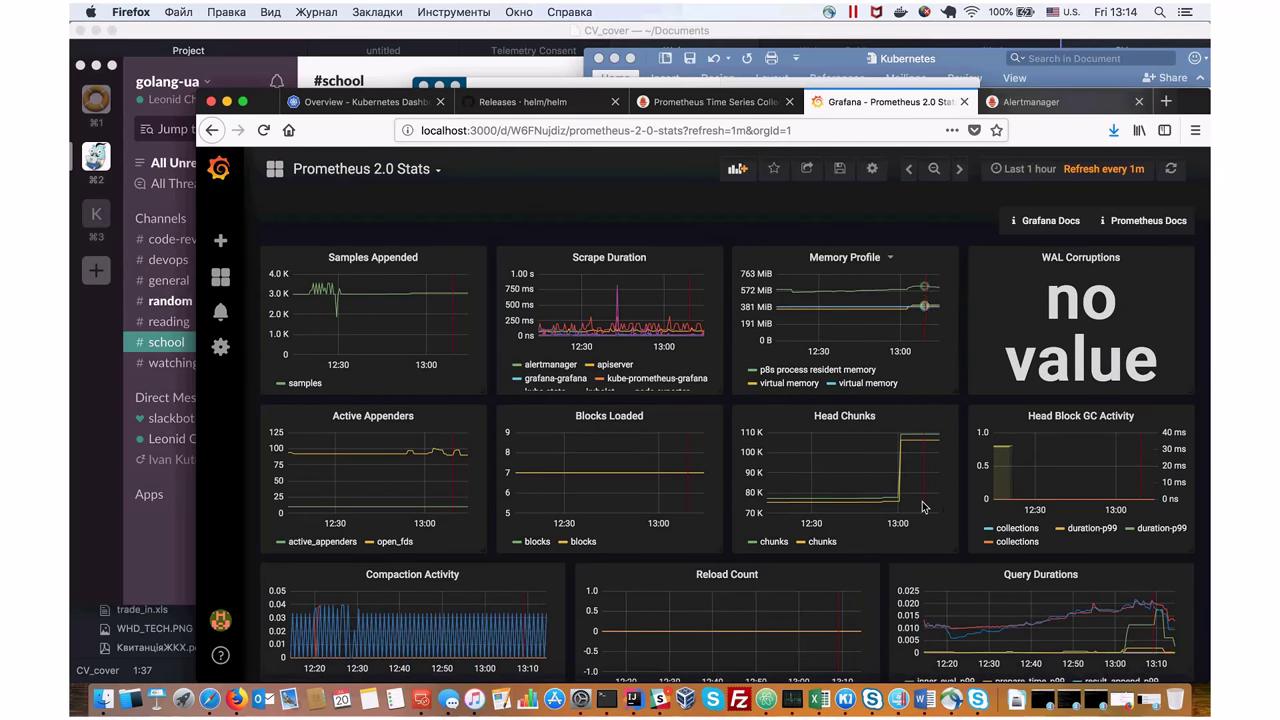
{"action": "mouse_move", "coordinate": [922, 507]}
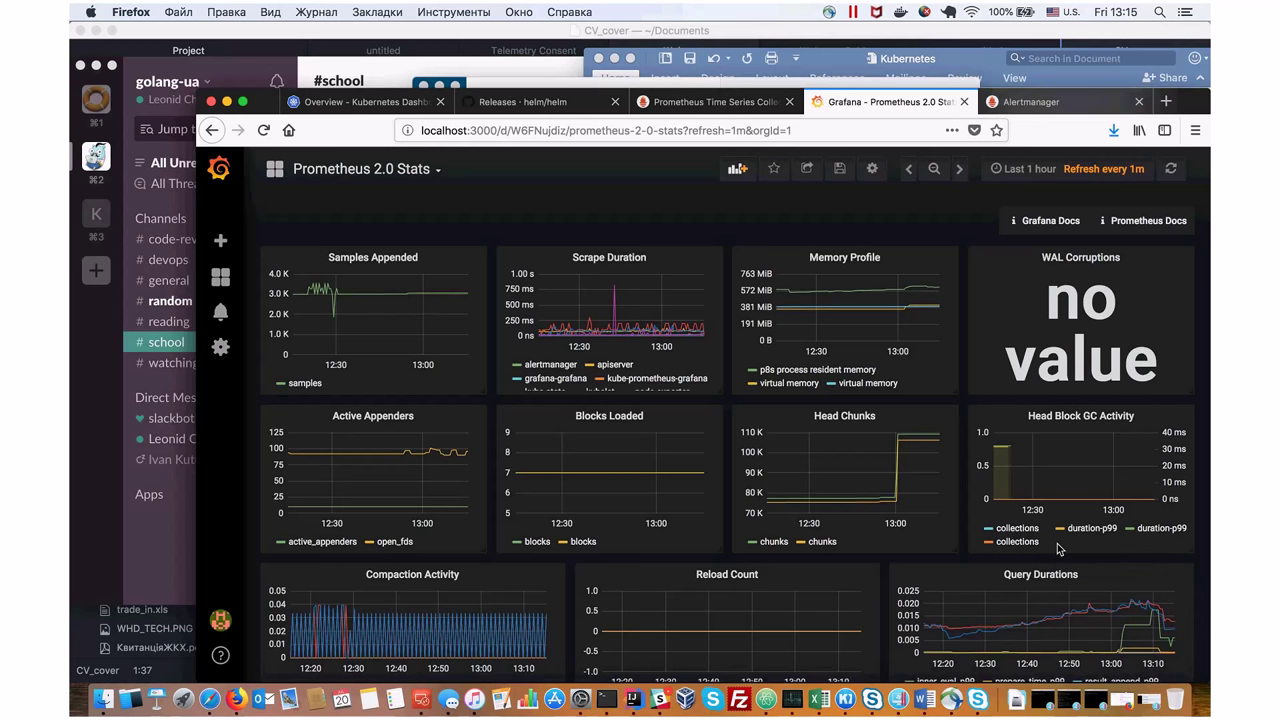
{"action": "mouse_move", "coordinate": [995, 624]}
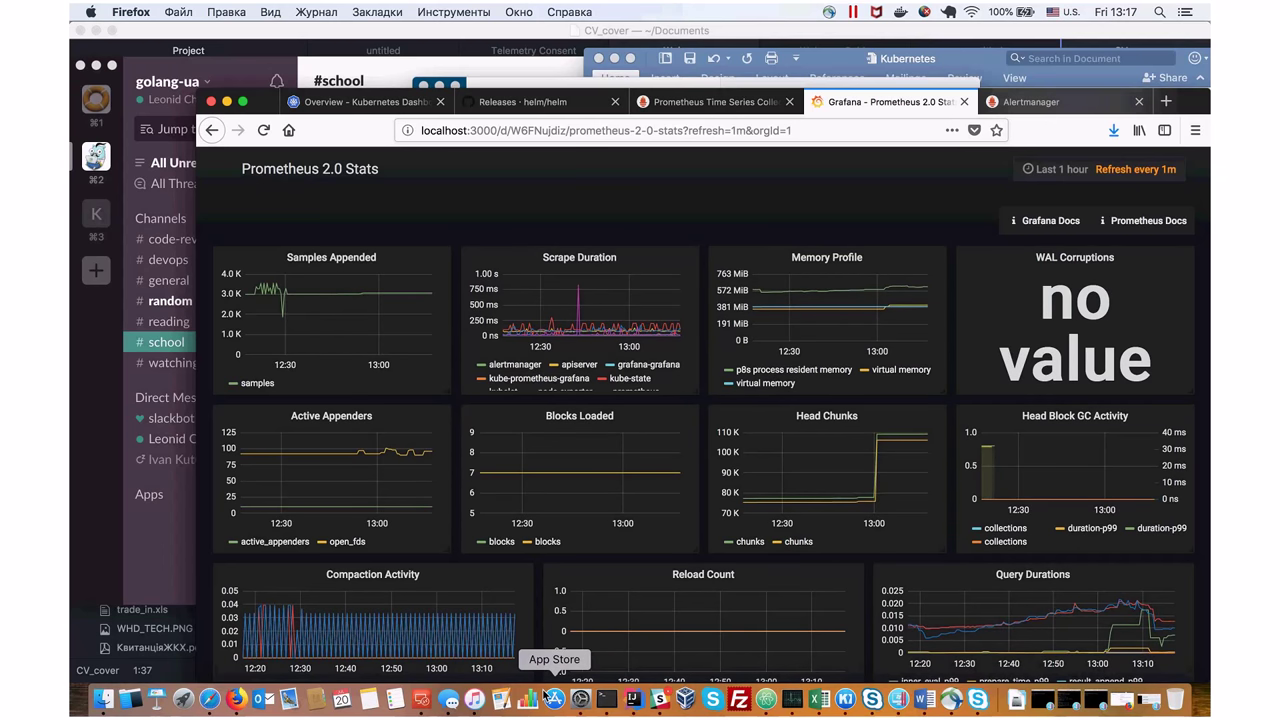
{"action": "mouse_move", "coordinate": [292, 657]}
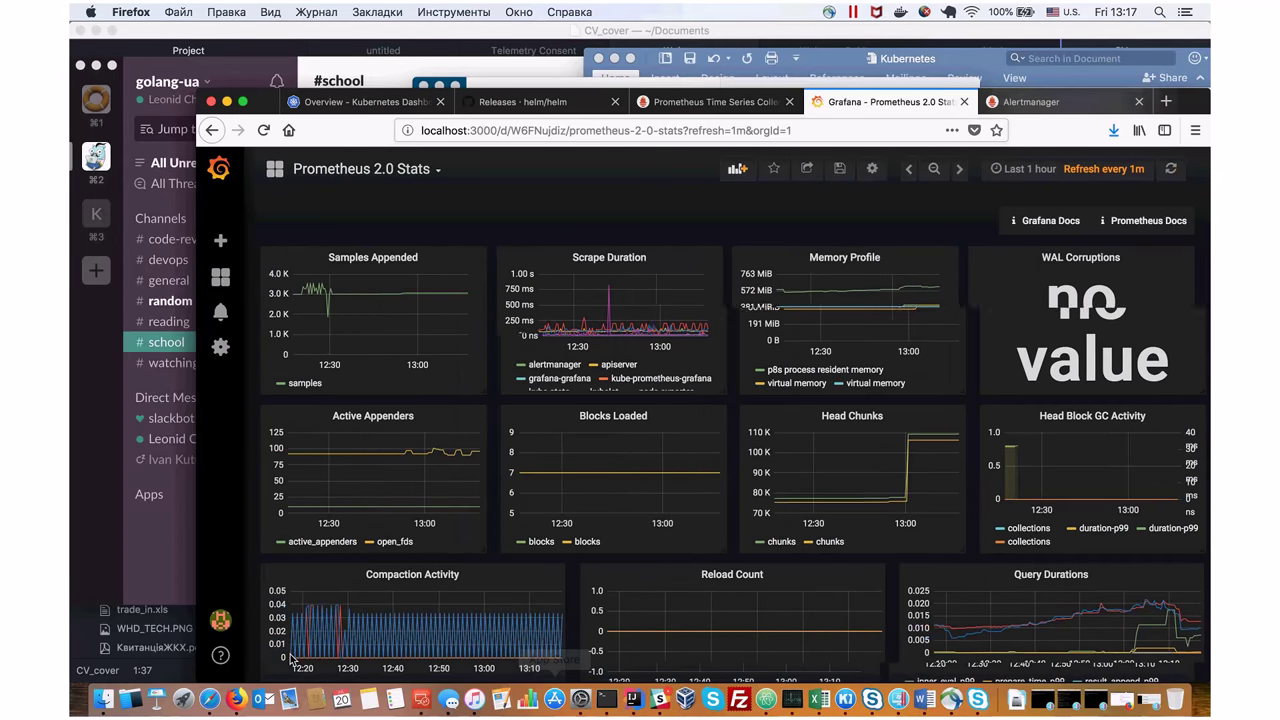